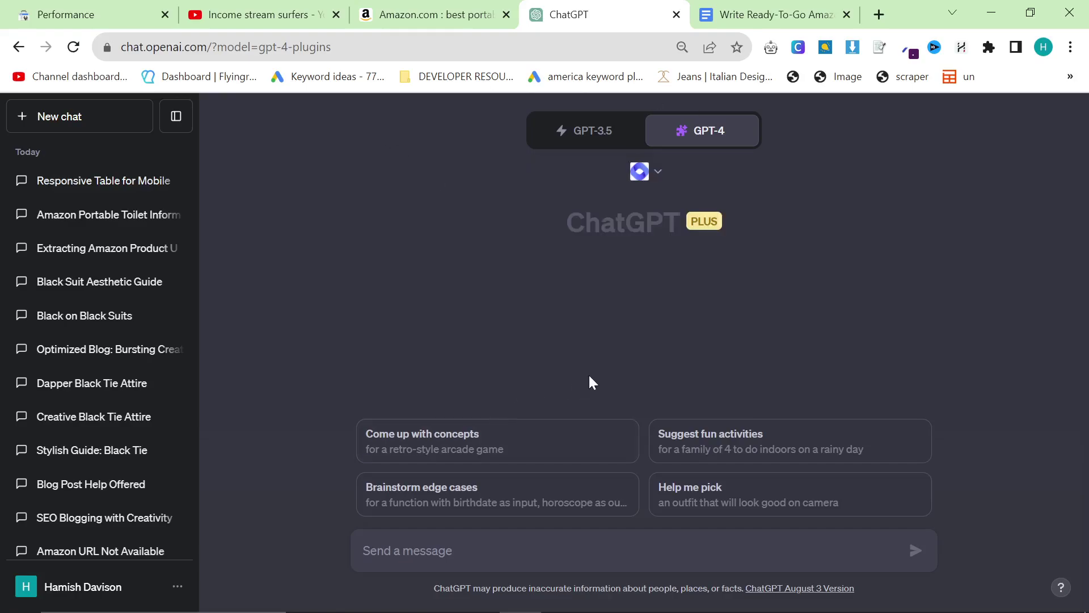
Switch the new chat's model to GPT-4 with Plugins (Beta) mode.
left_click(606, 131)
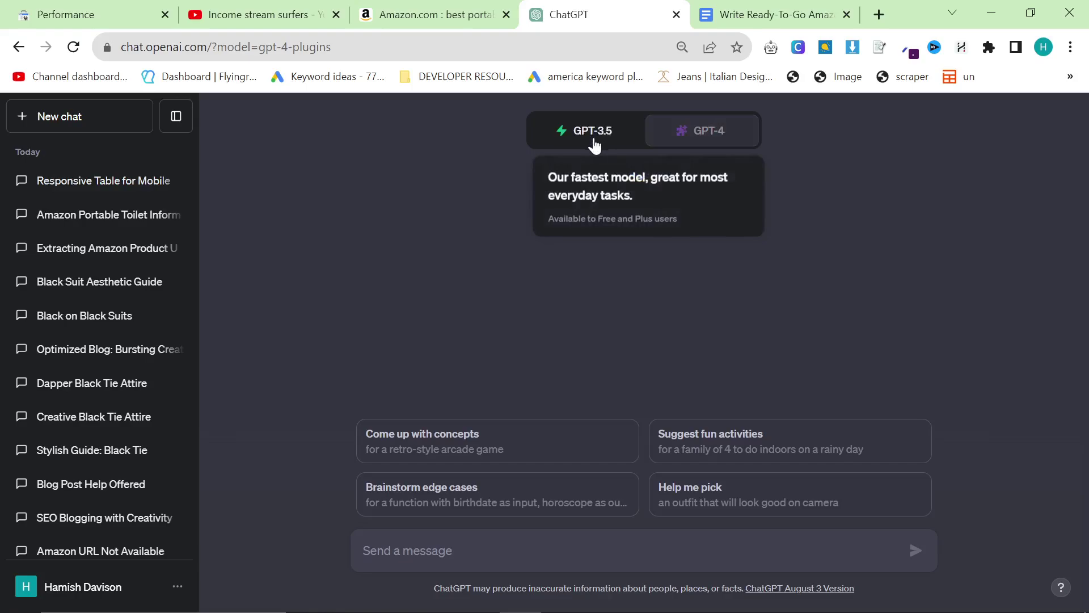
mouse_move(702, 131)
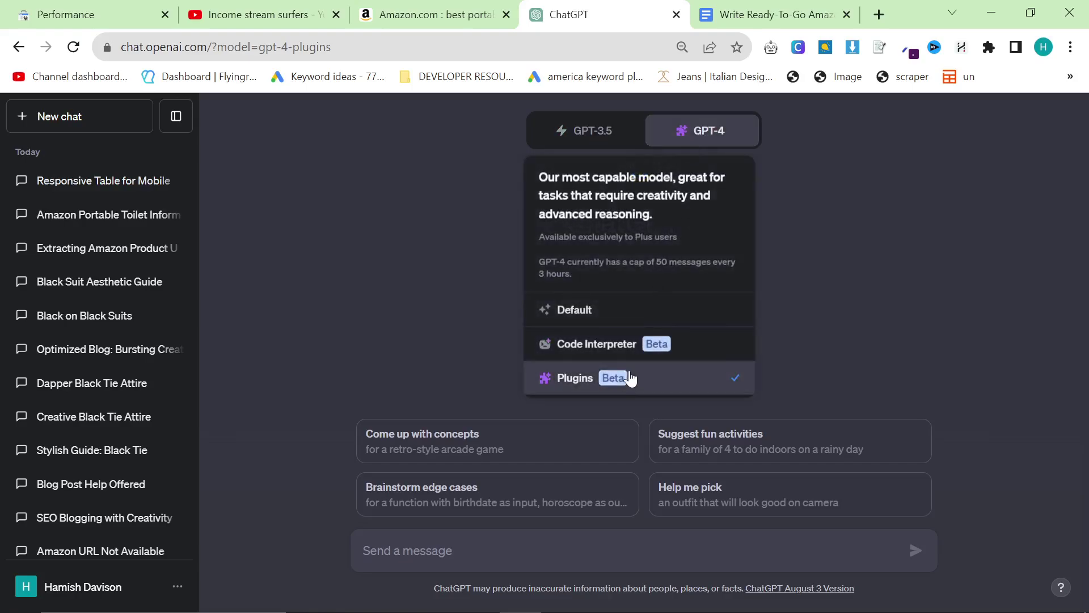
left_click(625, 378)
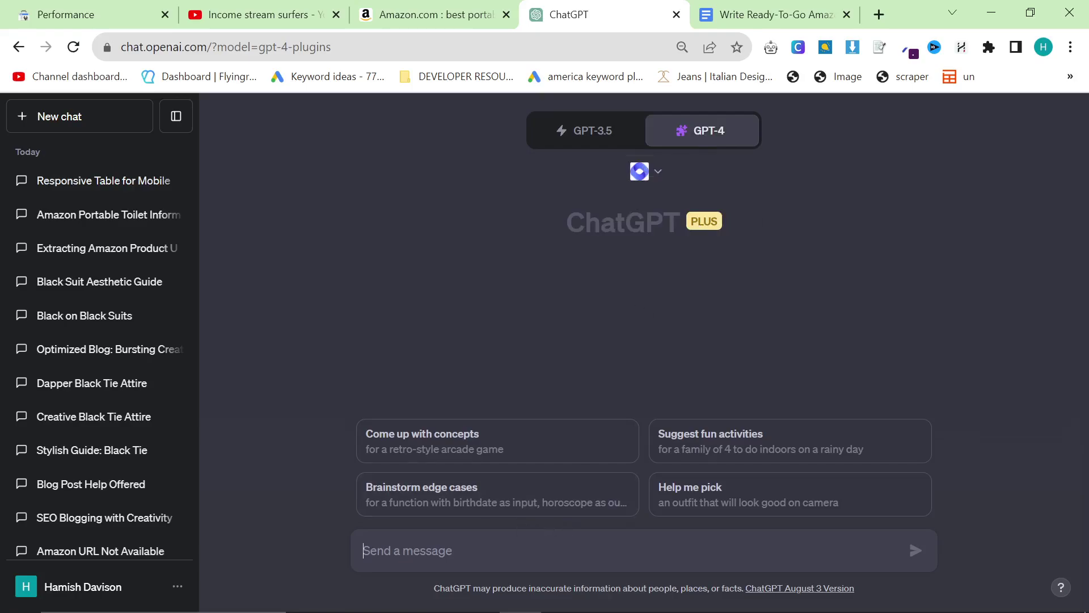
Paste the two-product toilet article prompt and add internal links to / and /tiny-homes.
key("ctrl+v")
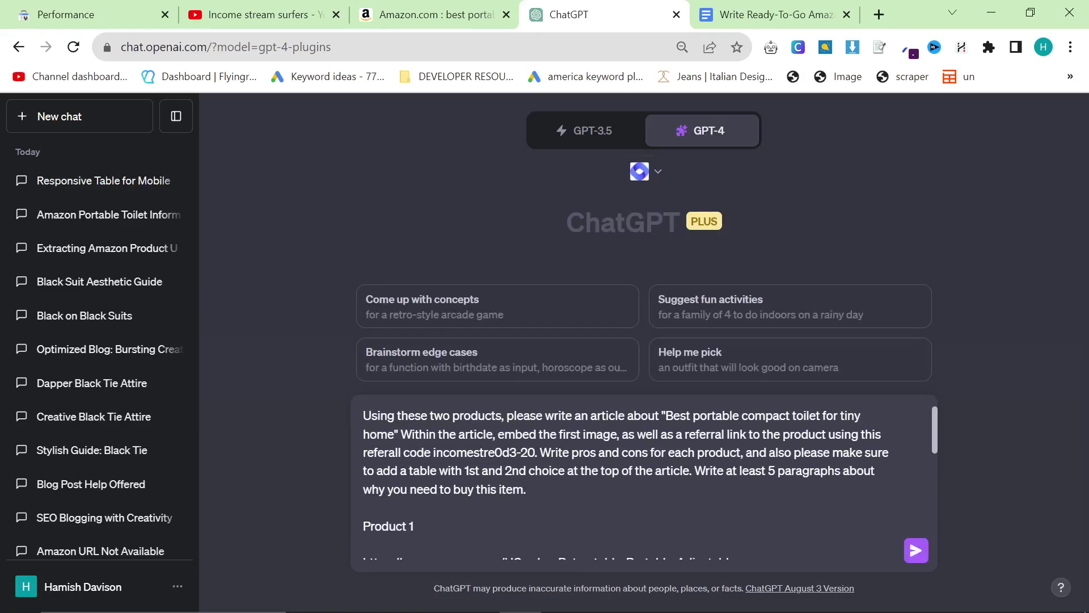
scroll(647, 477, "down", 5)
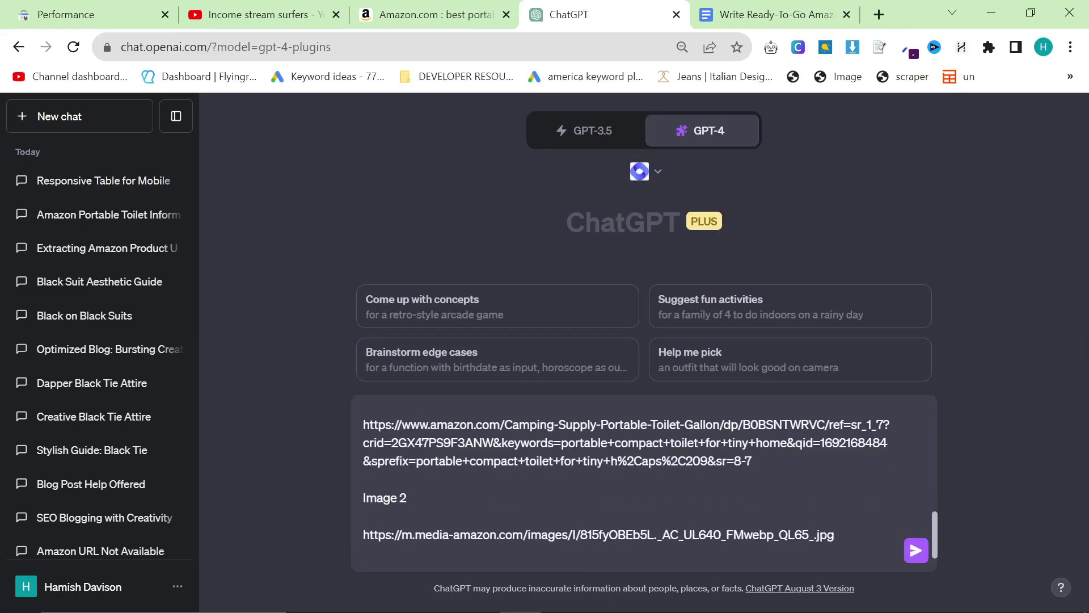
key("shift+Return")
scroll(647, 477, "up", 1)
scroll(647, 477, "up", 5)
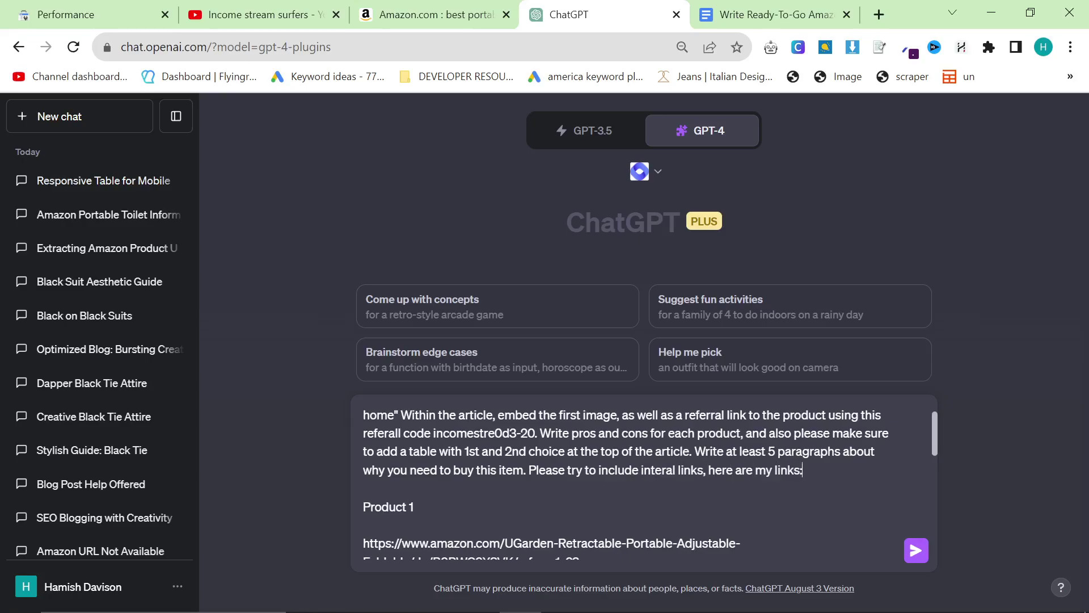
key("Return")
key("Return")
type("/tiny-homes")
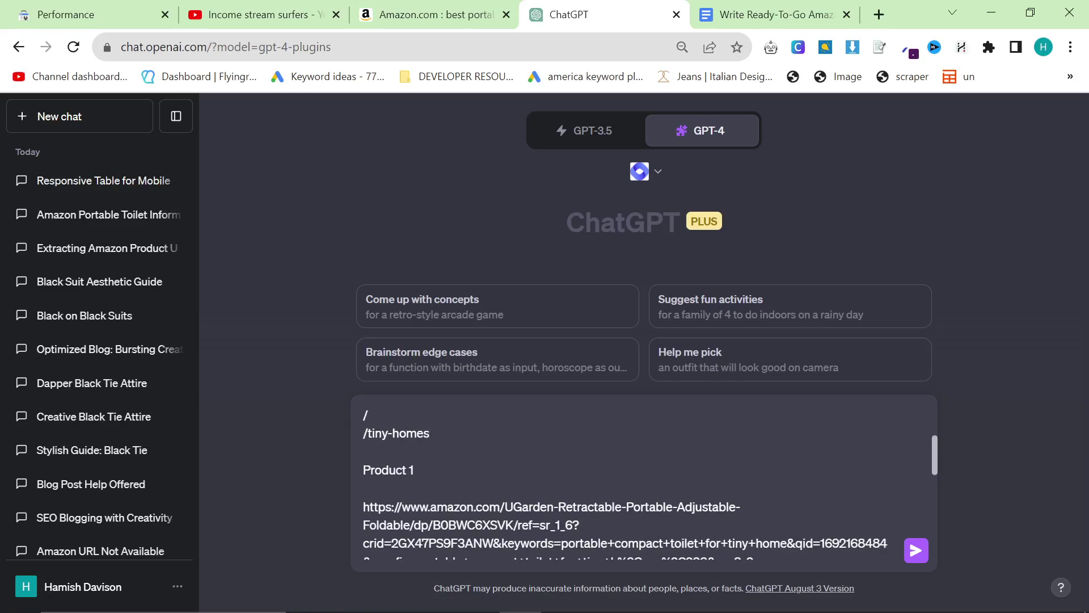
scroll(627, 478, "up", 3)
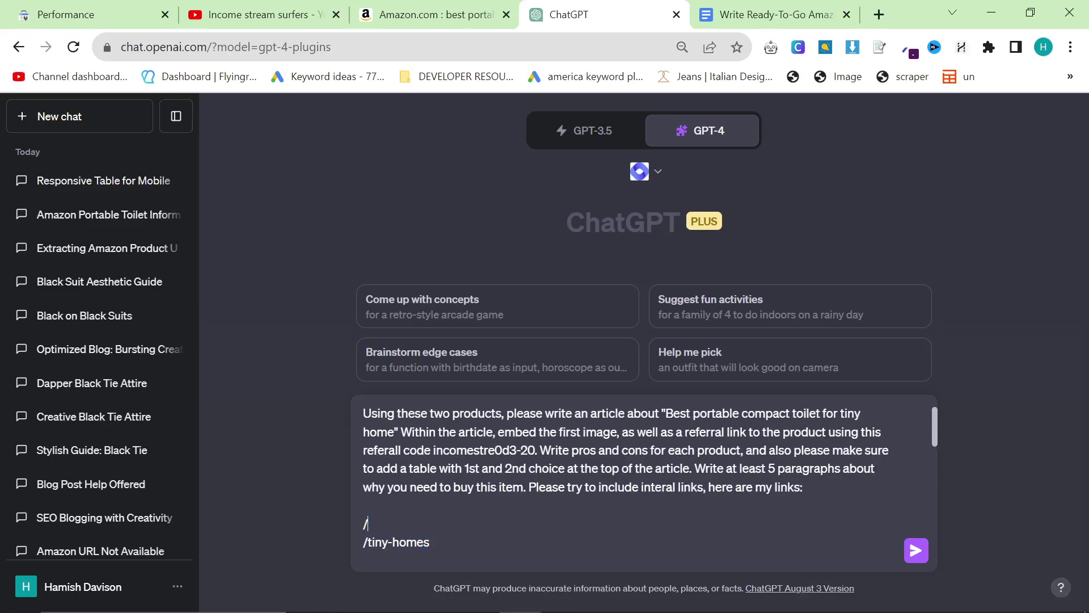
scroll(644, 477, "down", 3)
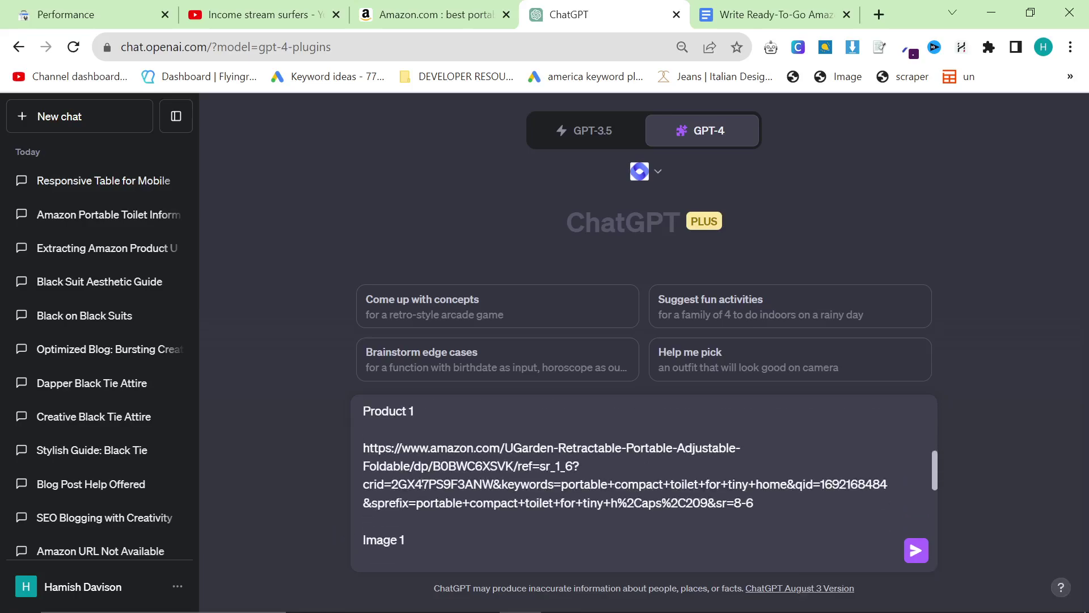
scroll(643, 476, "up", 3)
scroll(643, 476, "down", 3)
scroll(643, 476, "down", 3)
scroll(643, 477, "up", 3)
scroll(643, 477, "down", 2)
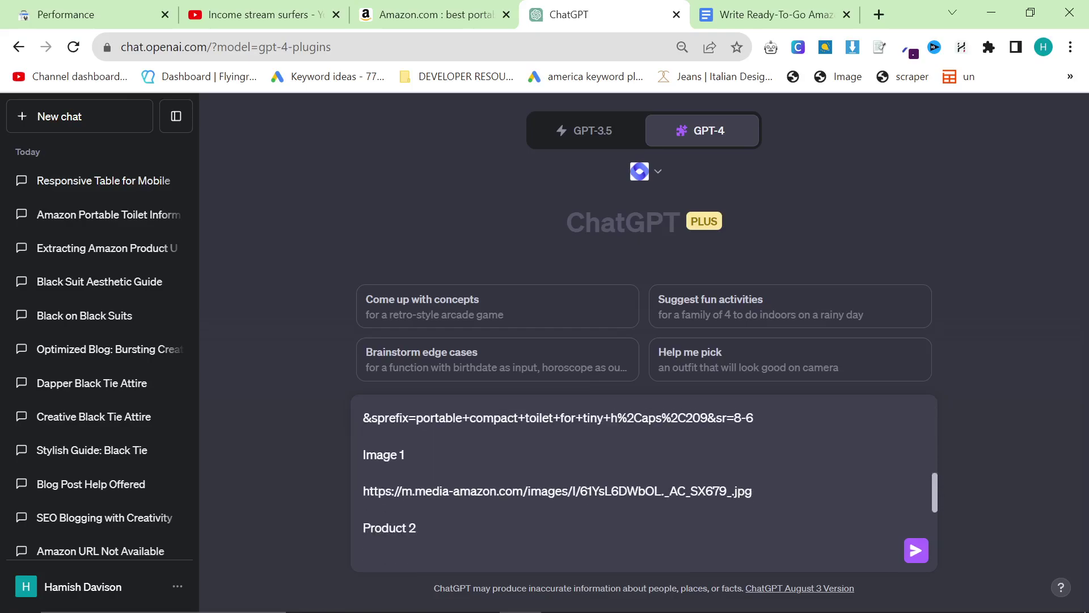
scroll(643, 476, "up", 2)
Look over the Amazon toilet results, then open the YouTube channel's playlists.
left_click(451, 11)
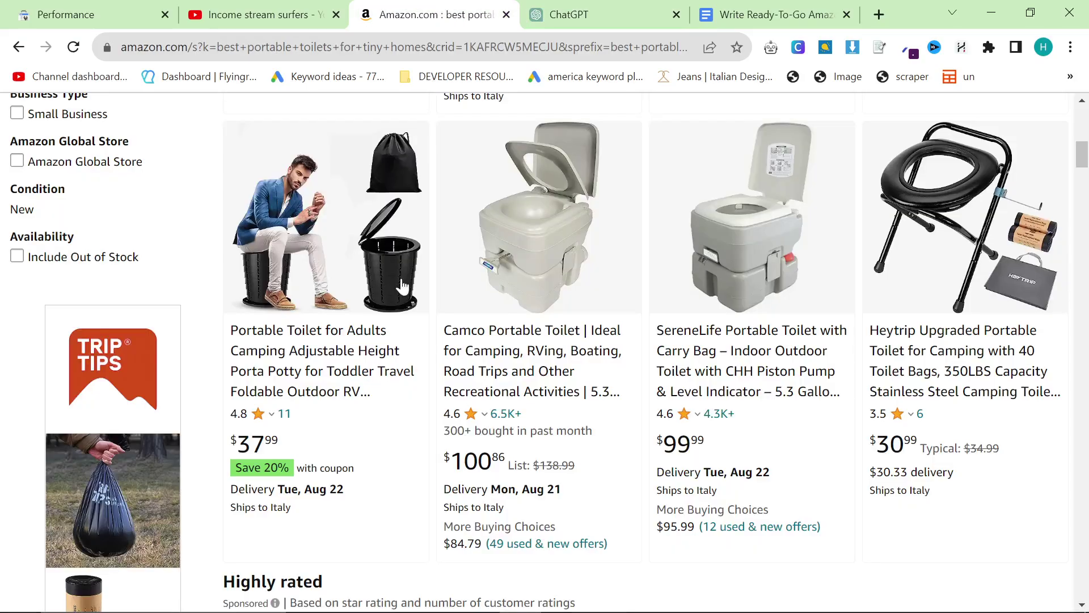
scroll(619, 207, "up", 2)
scroll(620, 206, "up", 8)
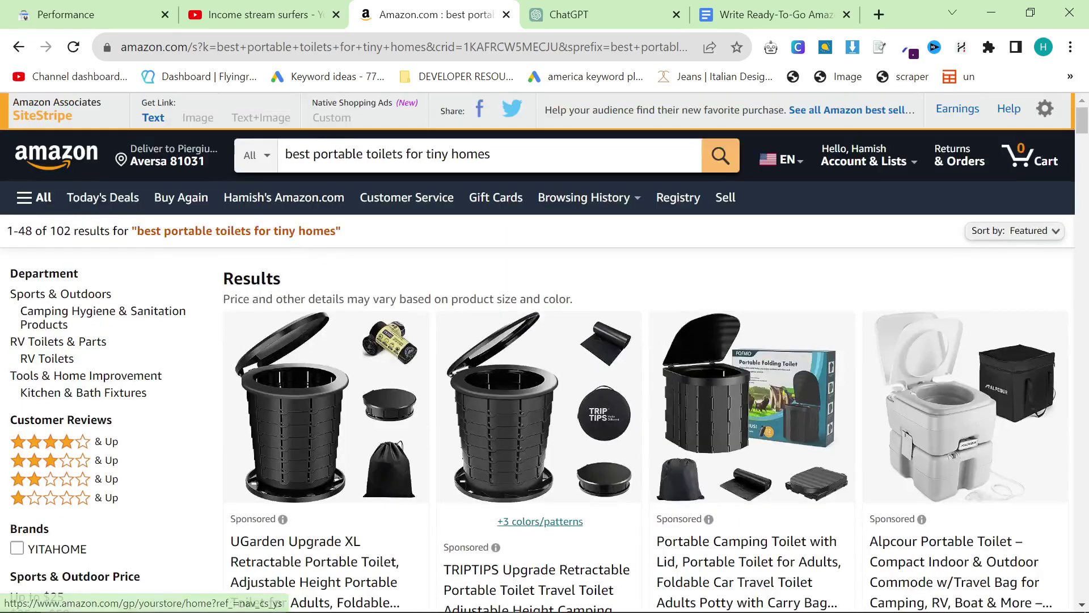
scroll(545, 340, "down", 3)
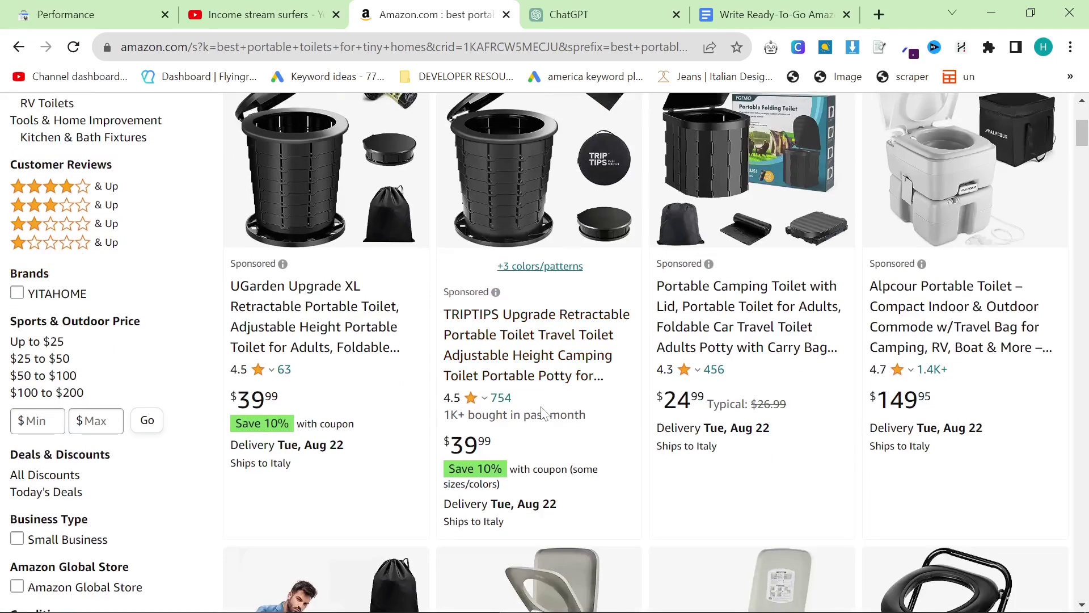
scroll(545, 341, "down", 2)
left_click(264, 14)
scroll(554, 360, "down", 2)
left_click(609, 262)
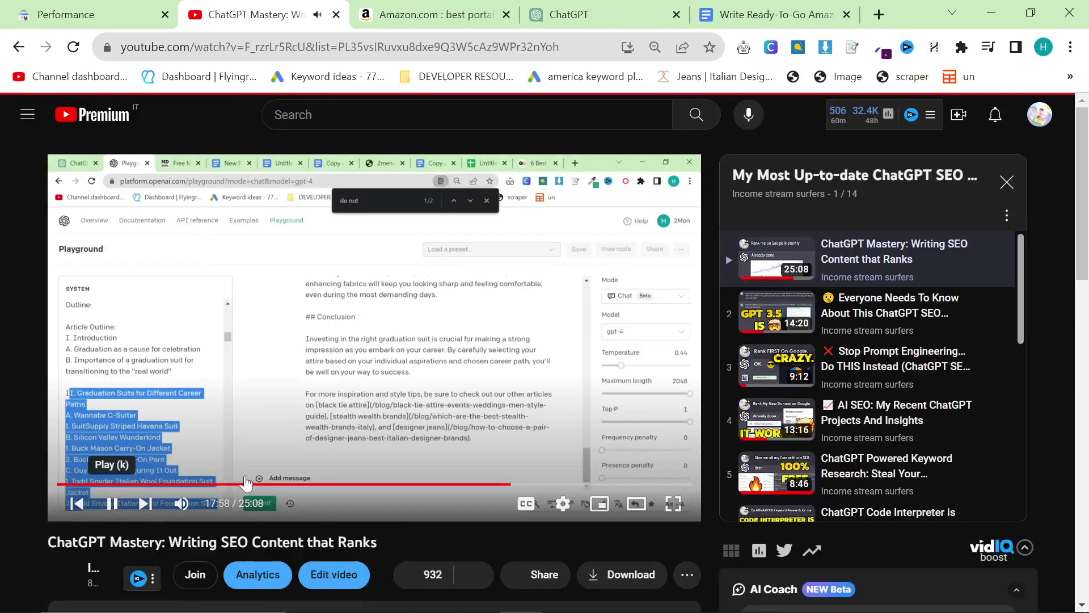
scroll(783, 418, "down", 3)
scroll(783, 418, "down", 2)
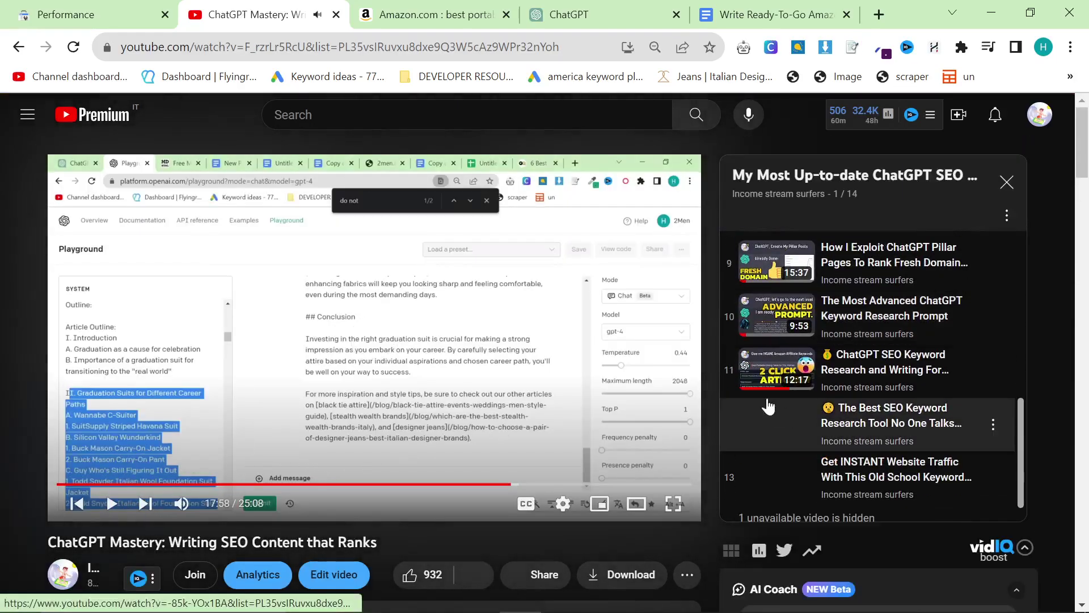
Browse the ChatGPT SEO playlist, then return to the tinyhomehub Search Console performance report.
left_click(139, 11)
scroll(571, 365, "up", 1)
scroll(571, 389, "up", 5)
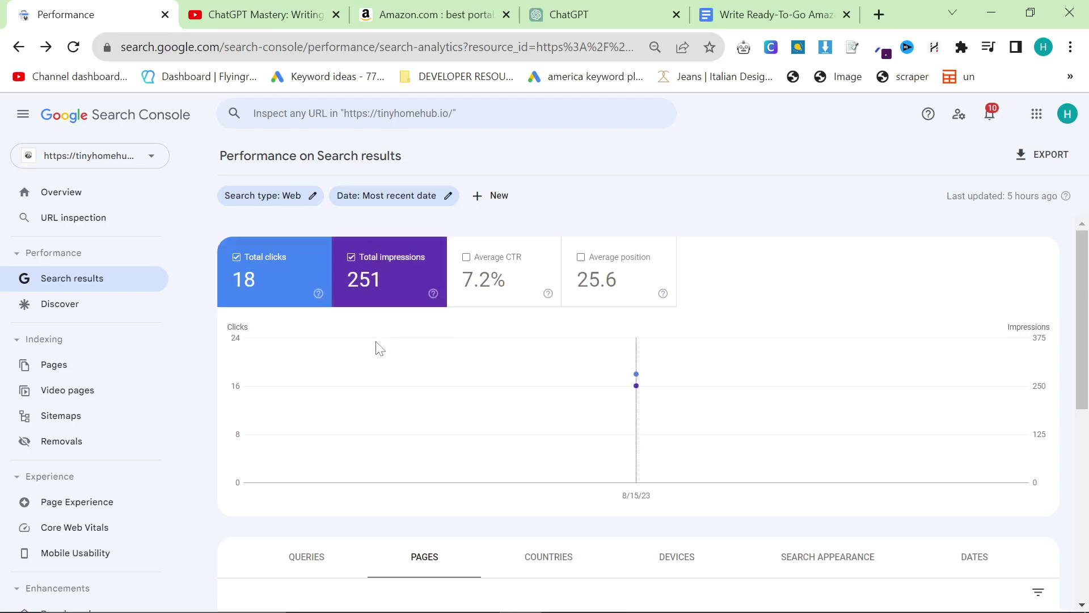
scroll(510, 413, "down", 4)
scroll(716, 445, "down", 1)
Filter Search Console to the portable solar-panels page and load its URL in a new tab.
left_click(428, 503)
scroll(520, 524, "down", 3)
scroll(492, 539, "up", 2)
scroll(485, 471, "down", 3)
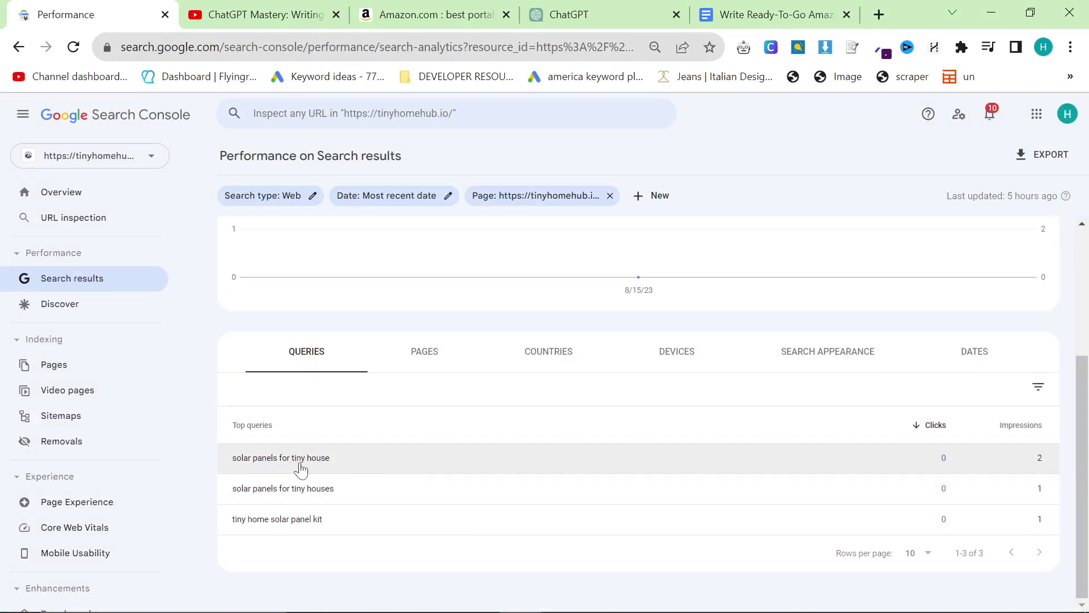
left_click(562, 197)
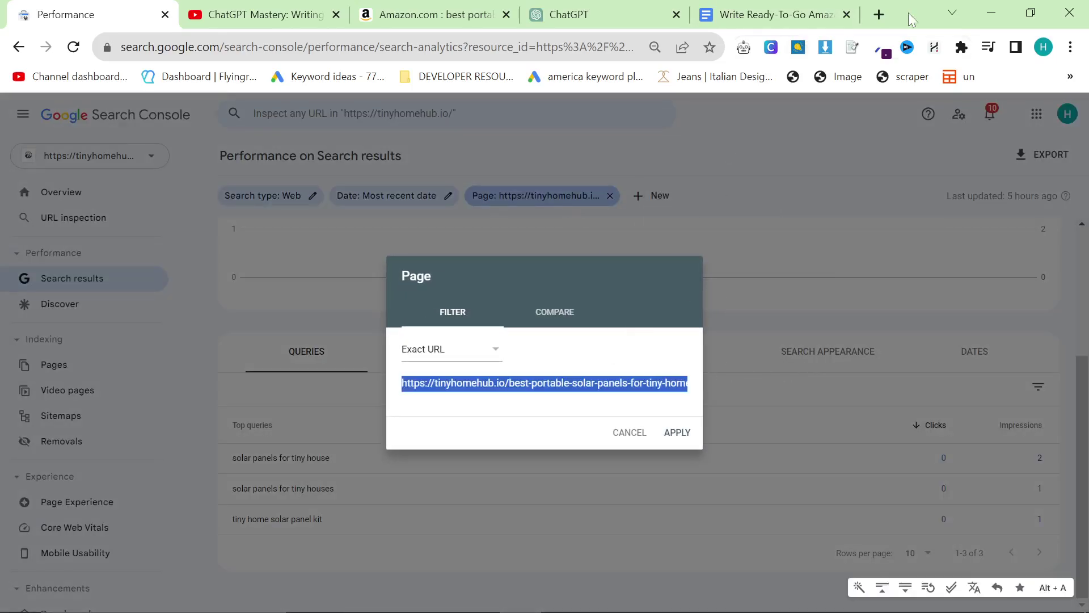
left_click(879, 14)
type("https://tinyhomehub.io/best-portable-solar-panels-for-tiny-homes/")
key("Return")
scroll(680, 426, "down", 4)
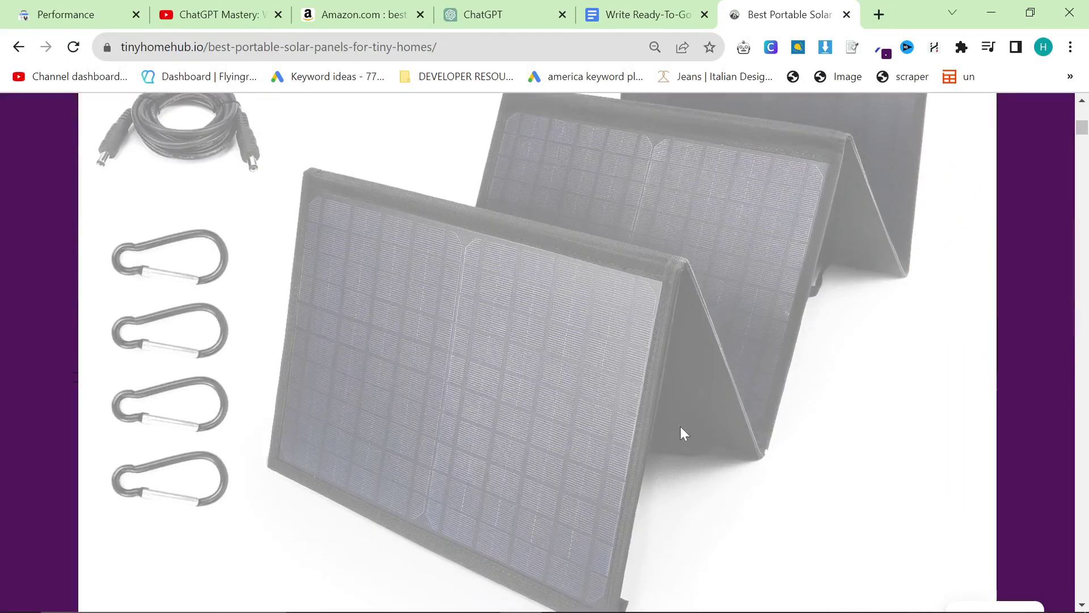
scroll(694, 429, "down", 5)
scroll(695, 423, "down", 2)
scroll(686, 417, "down", 3)
scroll(675, 419, "down", 4)
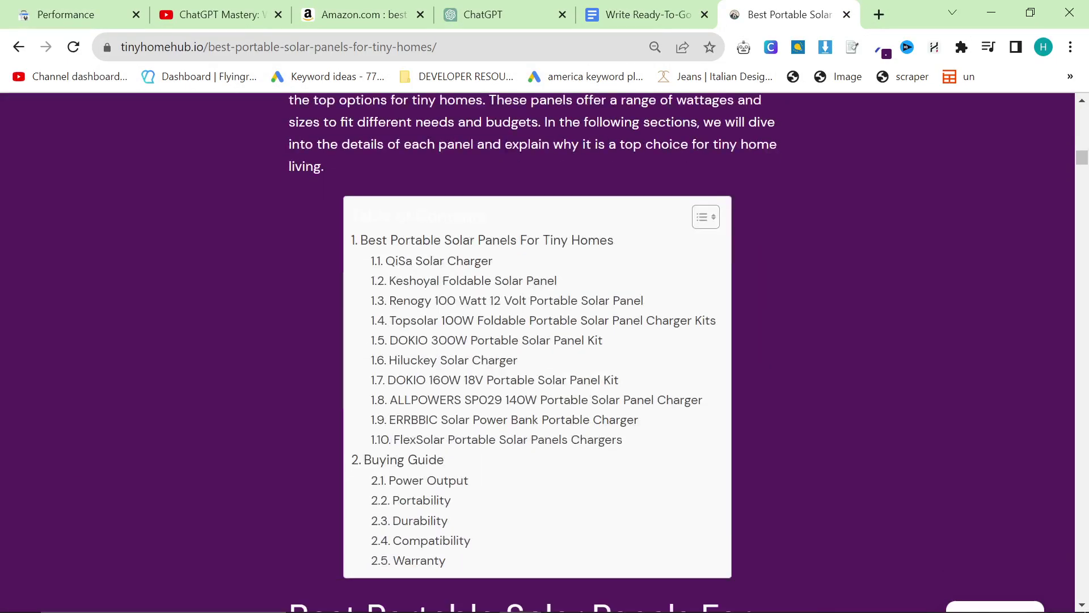
scroll(675, 422, "down", 3)
scroll(674, 422, "down", 4)
scroll(674, 421, "down", 4)
scroll(495, 300, "down", 4)
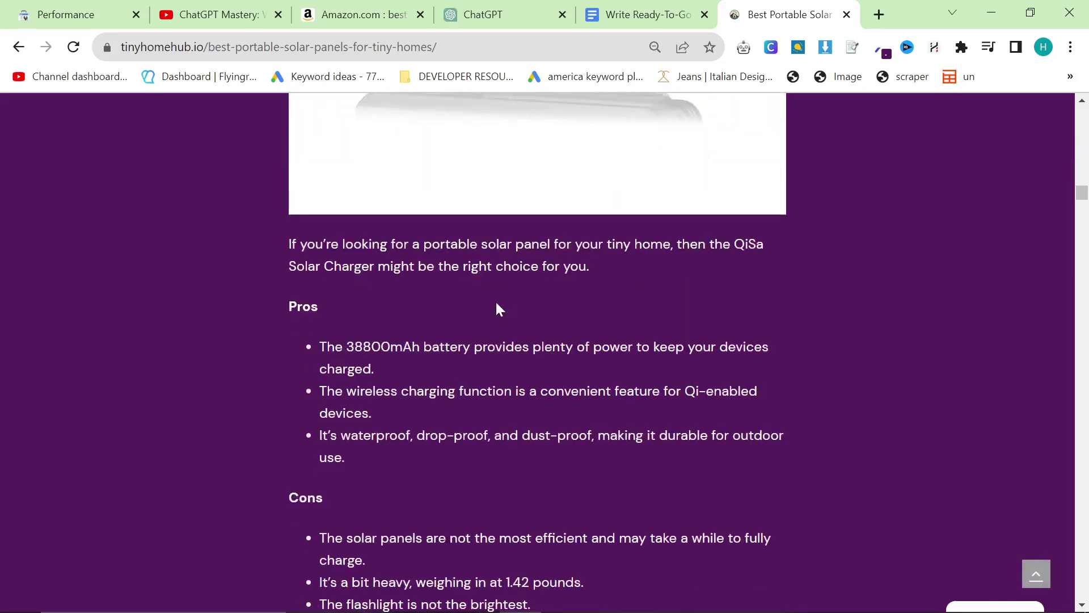
scroll(508, 286, "down", 4)
scroll(507, 286, "down", 5)
scroll(508, 287, "down", 4)
scroll(508, 285, "down", 4)
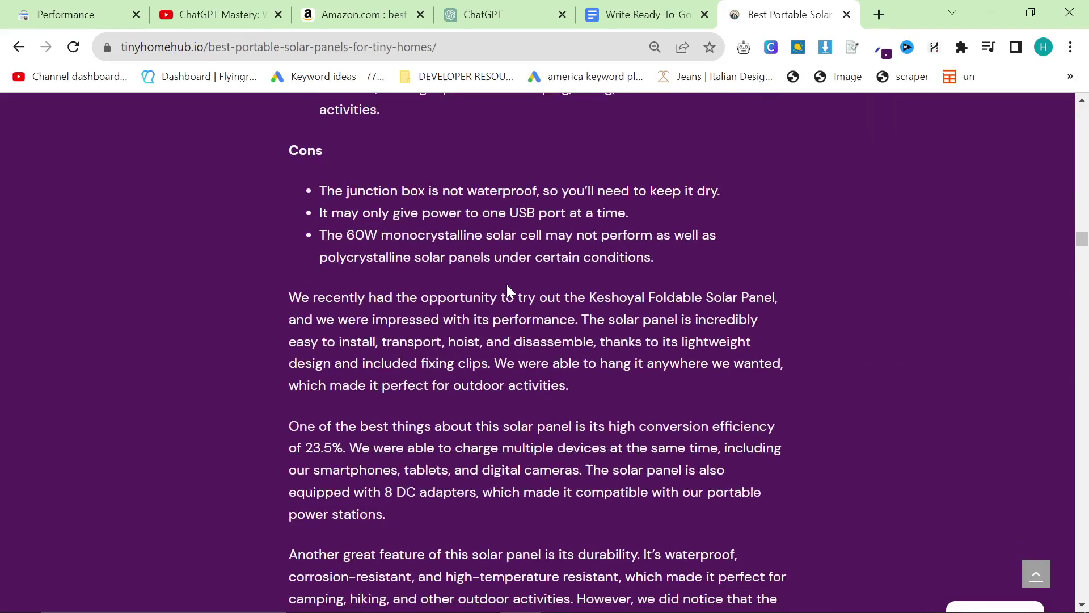
scroll(506, 284, "down", 4)
scroll(507, 285, "down", 5)
scroll(506, 289, "down", 2)
scroll(511, 289, "down", 1)
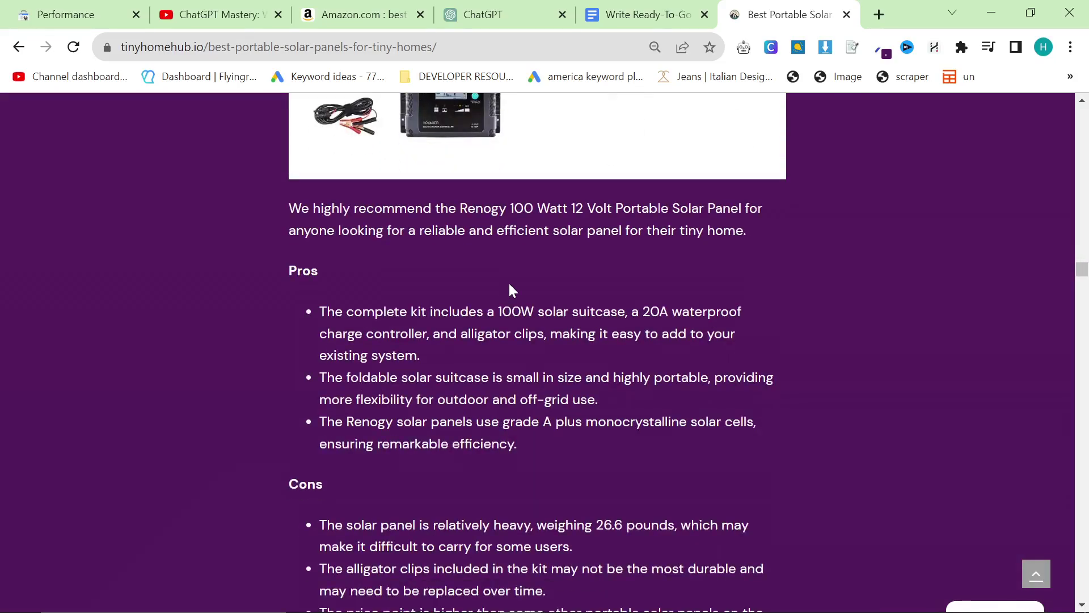
scroll(511, 282, "up", 1)
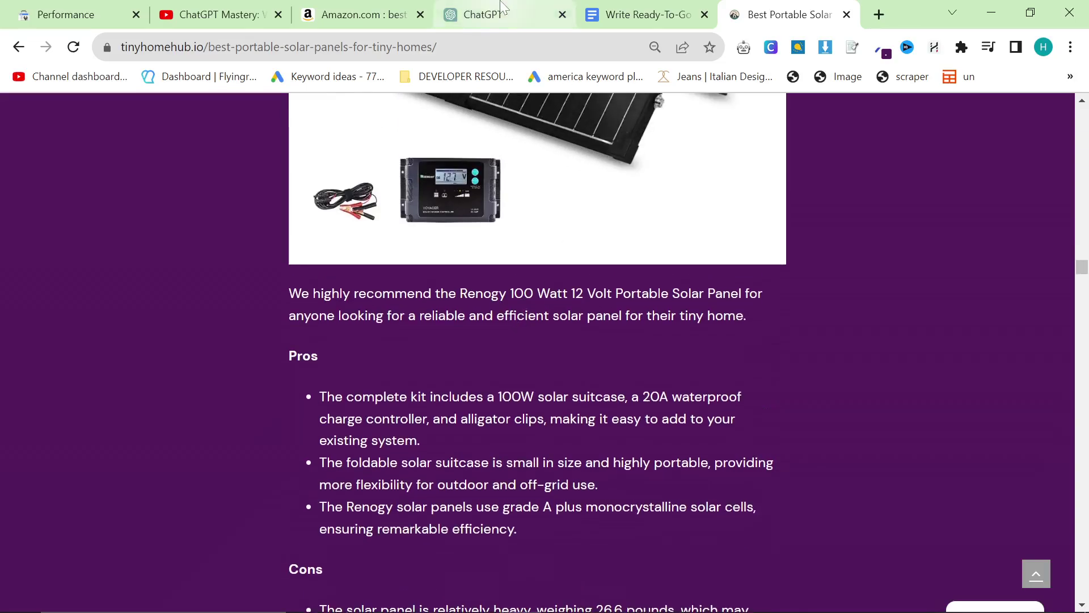
Skim the Renogy panel's pros and cons, then go back to the ChatGPT conversation.
left_click(502, 11)
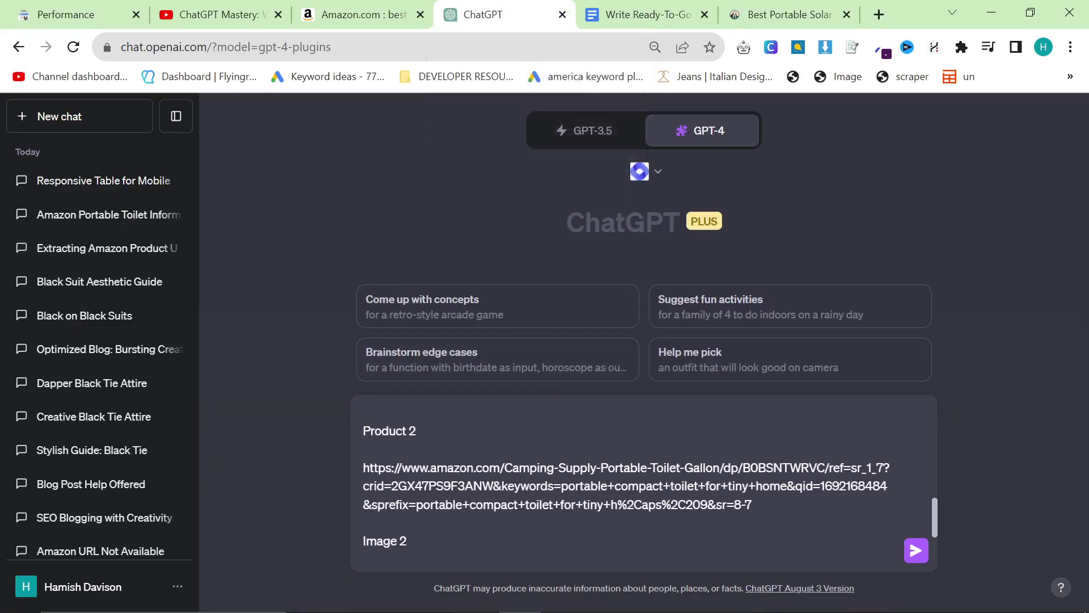
scroll(650, 485, "up", 2)
scroll(650, 485, "up", 3)
scroll(650, 485, "up", 3)
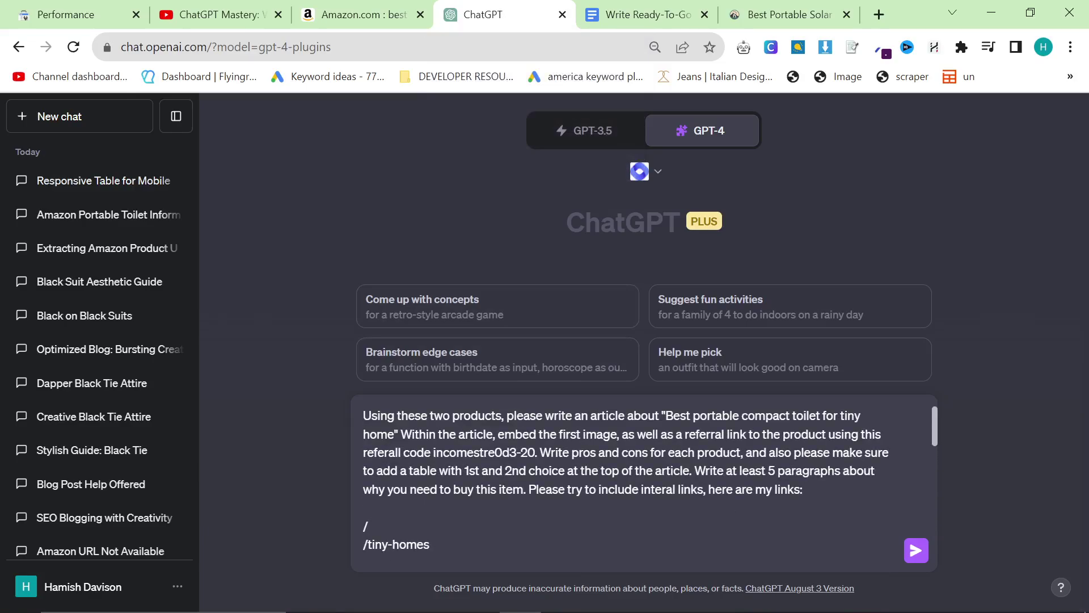
Check and send the portable compact toilet article prompt to GPT-4.
key("Return")
scroll(704, 429, "up", 3)
scroll(714, 423, "down", 1)
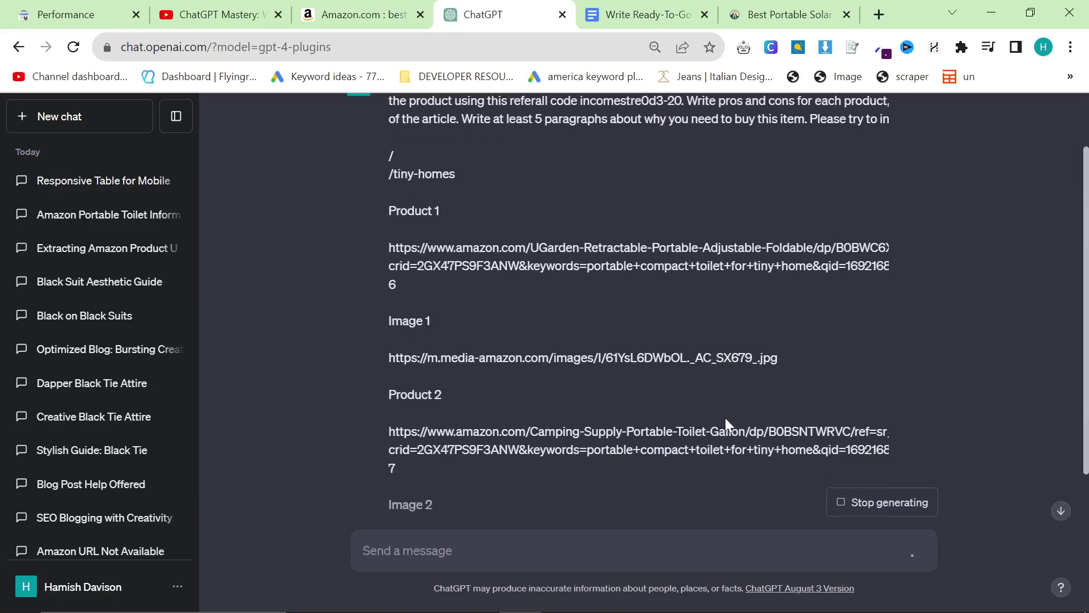
scroll(511, 387, "down", 3)
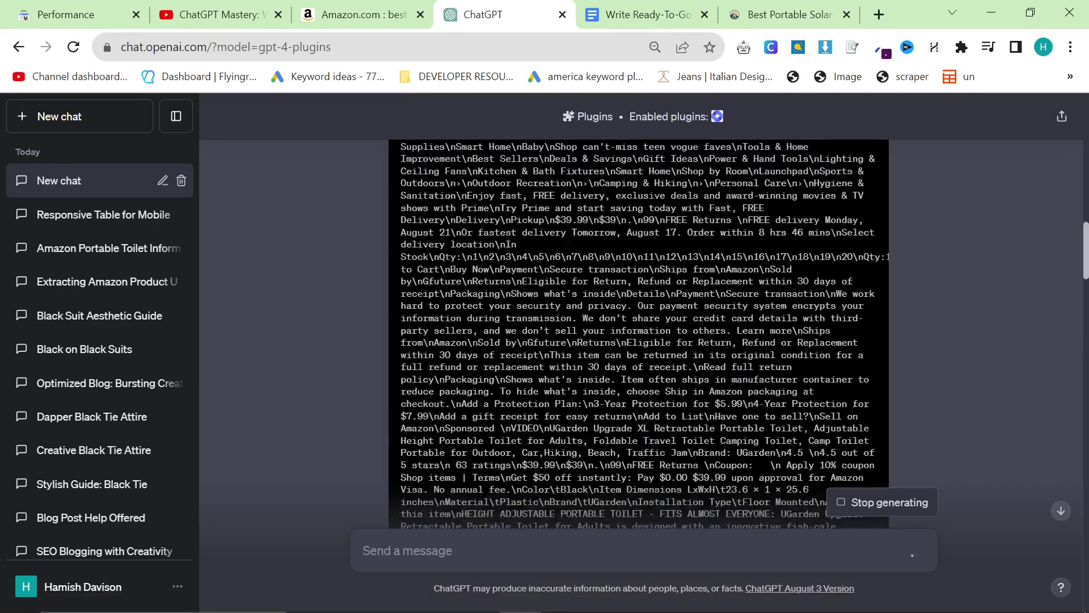
scroll(639, 340, "up", 5)
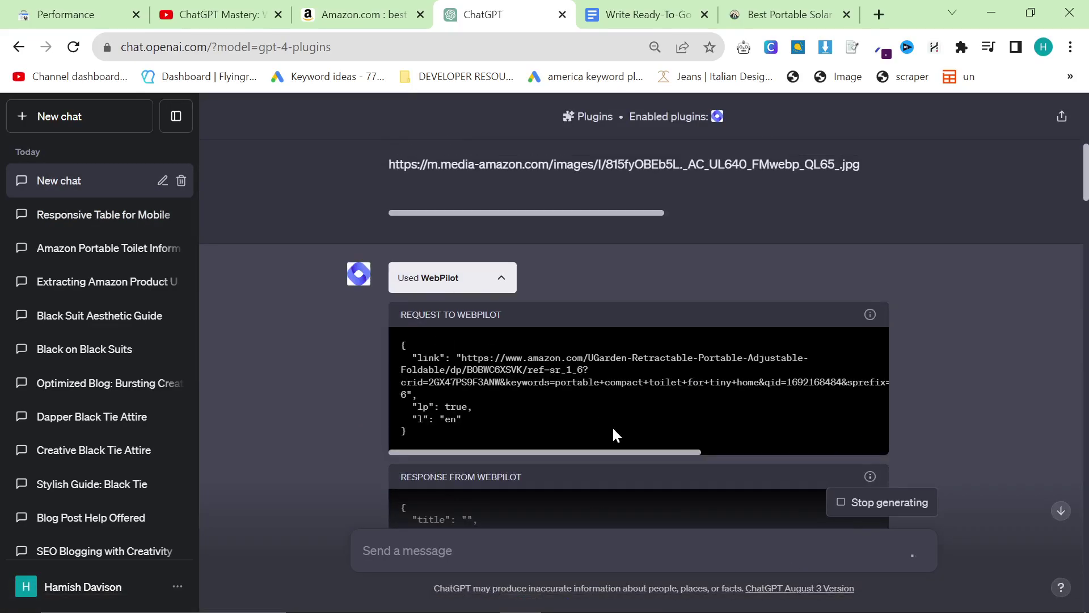
scroll(615, 434, "down", 3)
scroll(638, 340, "down", 3)
scroll(639, 341, "down", 3)
scroll(639, 340, "down", 3)
scroll(638, 341, "down", 3)
scroll(638, 340, "down", 3)
scroll(639, 341, "down", 3)
scroll(638, 341, "down", 3)
scroll(639, 341, "down", 3)
scroll(474, 406, "down", 5)
scroll(475, 406, "down", 3)
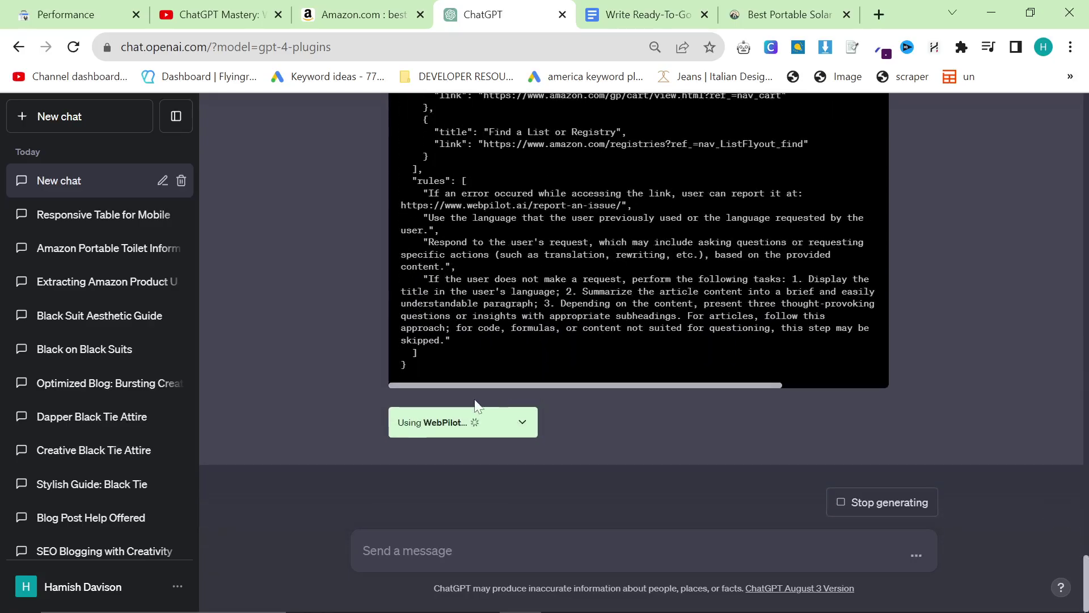
Expand the WebPilot request details while the UGarden-first top-choices table generates.
left_click(520, 422)
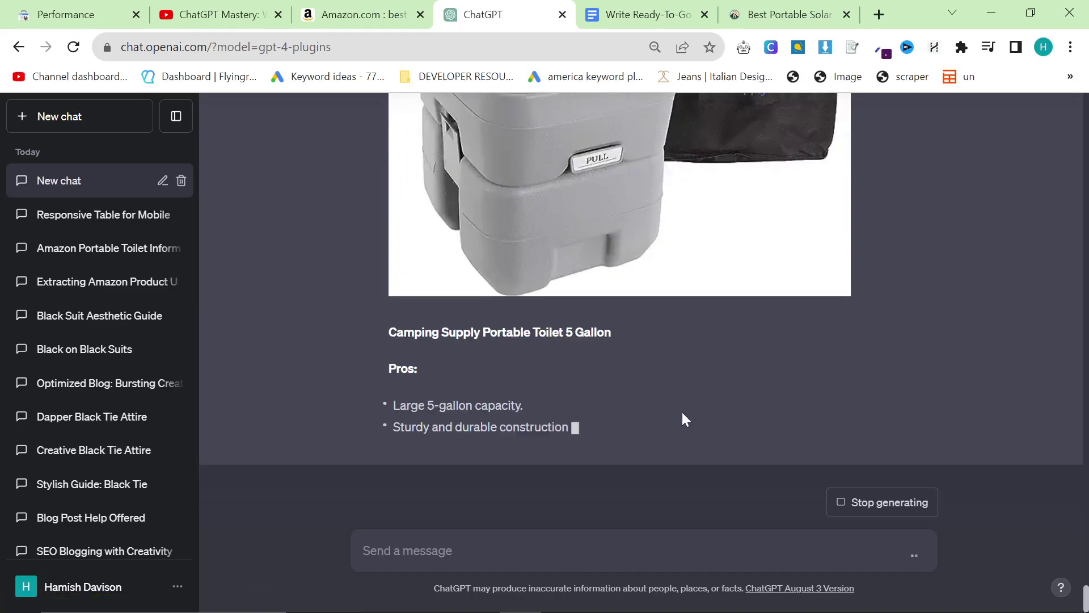
scroll(682, 412, "up", 5)
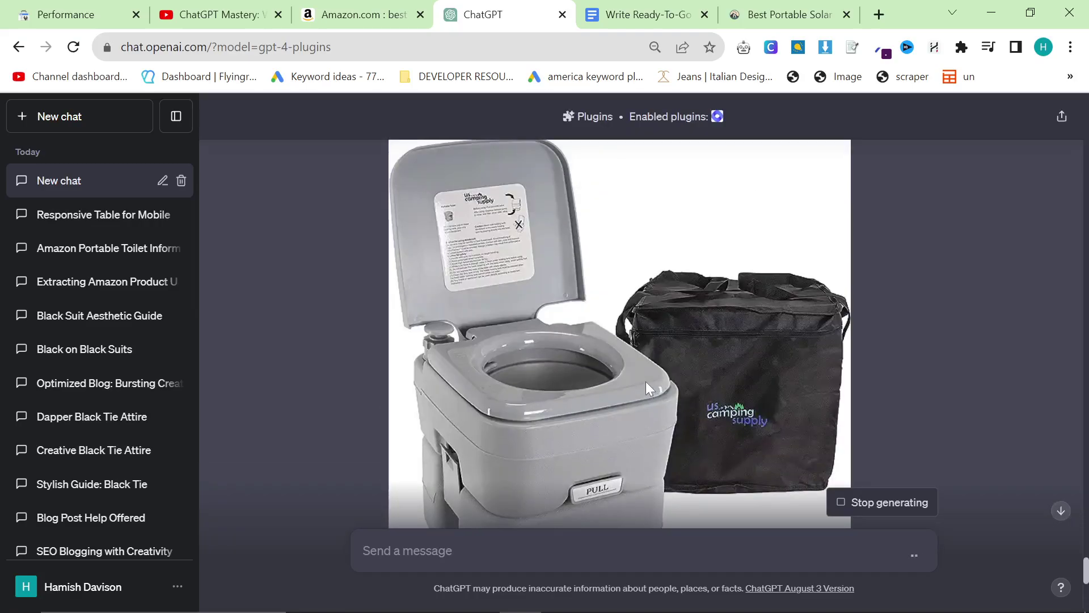
scroll(645, 382, "up", 6)
scroll(639, 361, "up", 4)
scroll(639, 359, "up", 3)
Bring up and dismiss the black toilet image's context menu while reviewing the generating article.
right_click(636, 236)
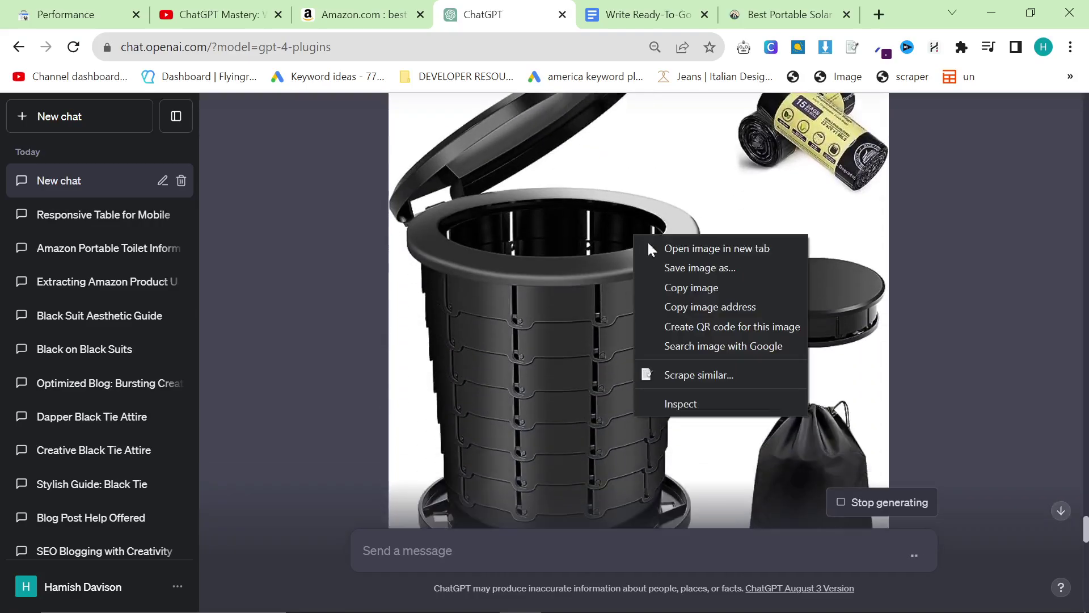
left_click(328, 159)
scroll(407, 210, "up", 2)
scroll(669, 333, "up", 3)
scroll(670, 332, "down", 2)
scroll(672, 335, "down", 2)
scroll(672, 336, "down", 3)
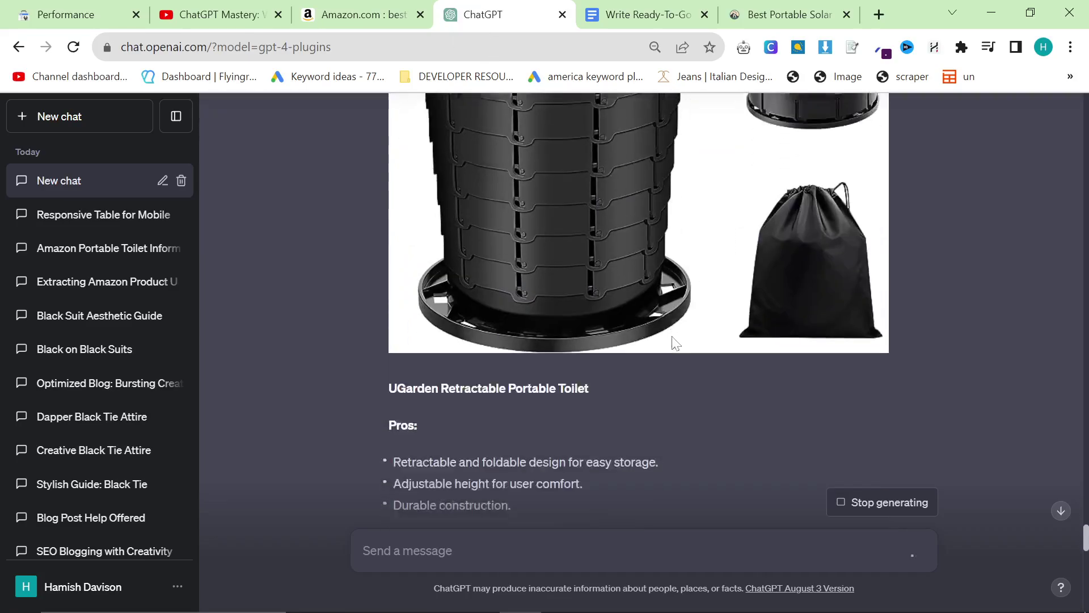
scroll(672, 343, "down", 3)
scroll(672, 337, "down", 3)
scroll(671, 335, "down", 6)
scroll(672, 334, "down", 1)
scroll(757, 421, "up", 5)
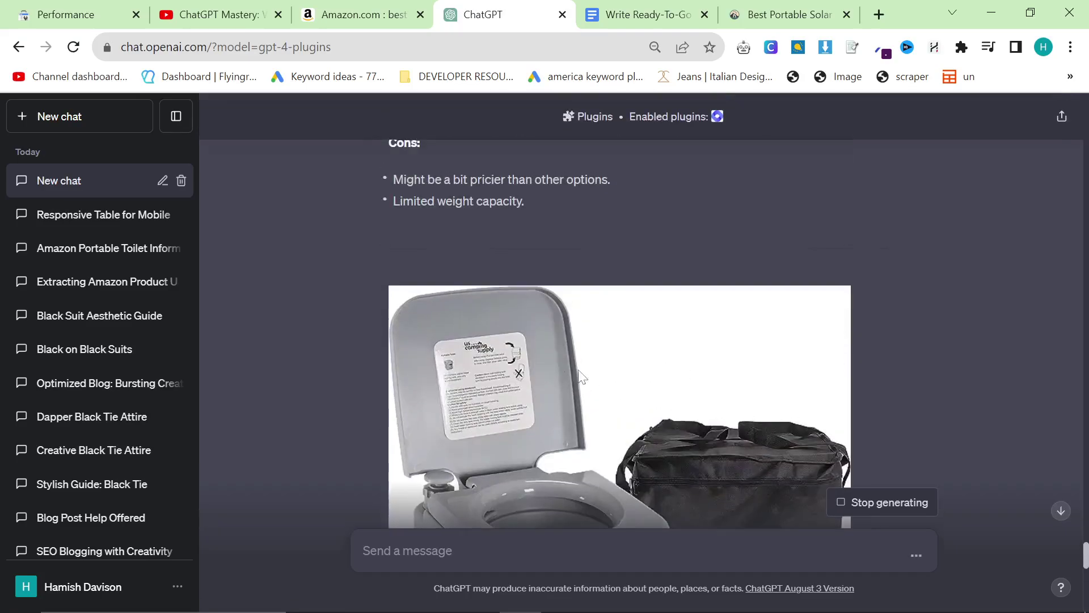
scroll(579, 376, "down", 2)
scroll(578, 375, "down", 2)
scroll(578, 375, "down", 4)
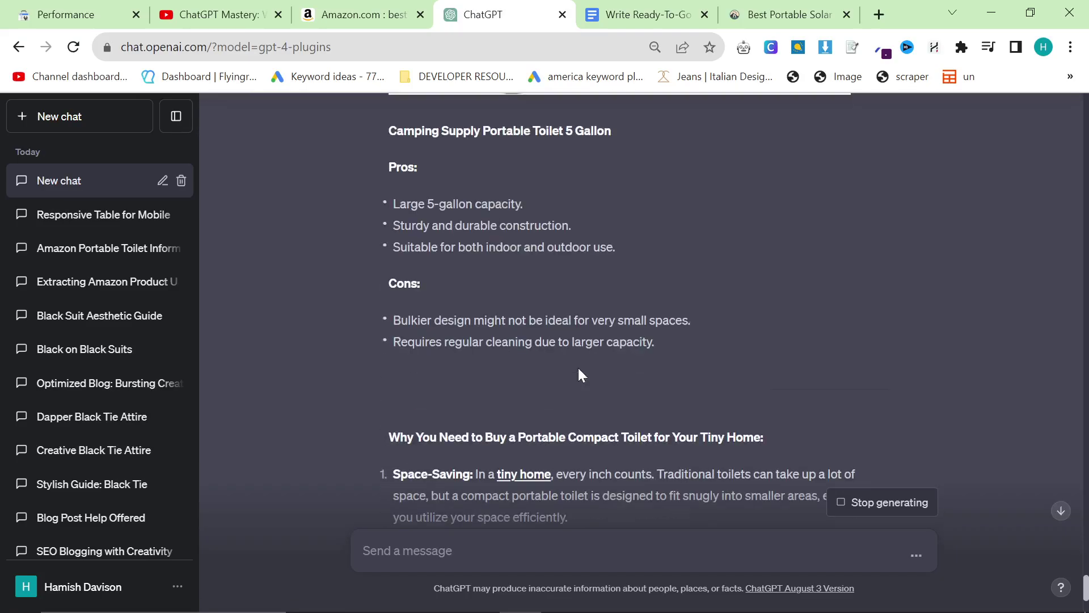
scroll(577, 374, "down", 3)
scroll(578, 374, "up", 6)
scroll(592, 365, "down", 3)
scroll(592, 364, "down", 3)
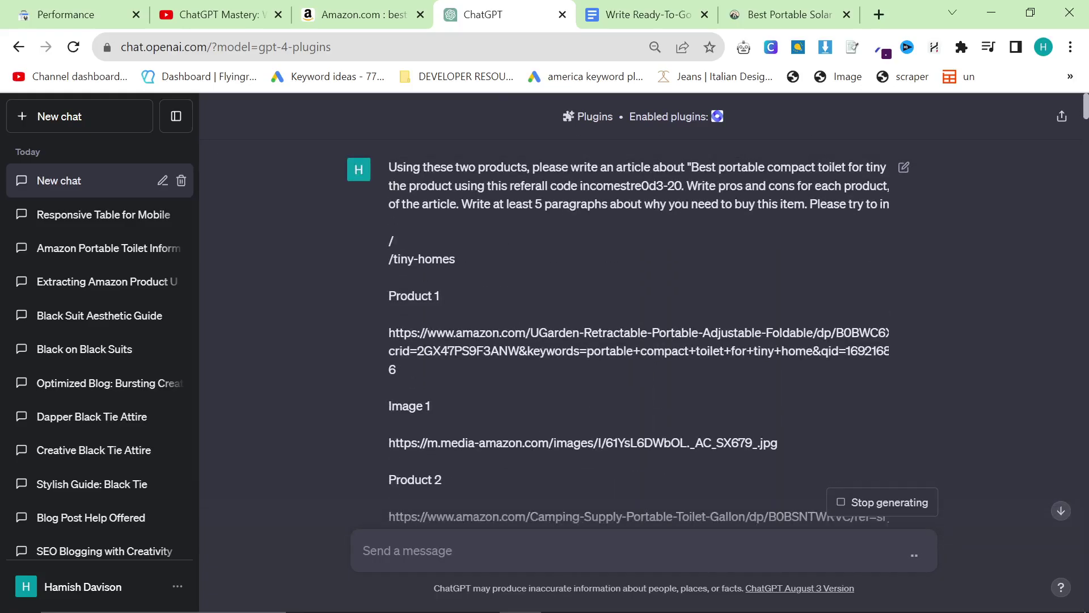
Highlight and deselect the request's opening lines while the article finishes generating.
left_click_drag(380, 165, 765, 224)
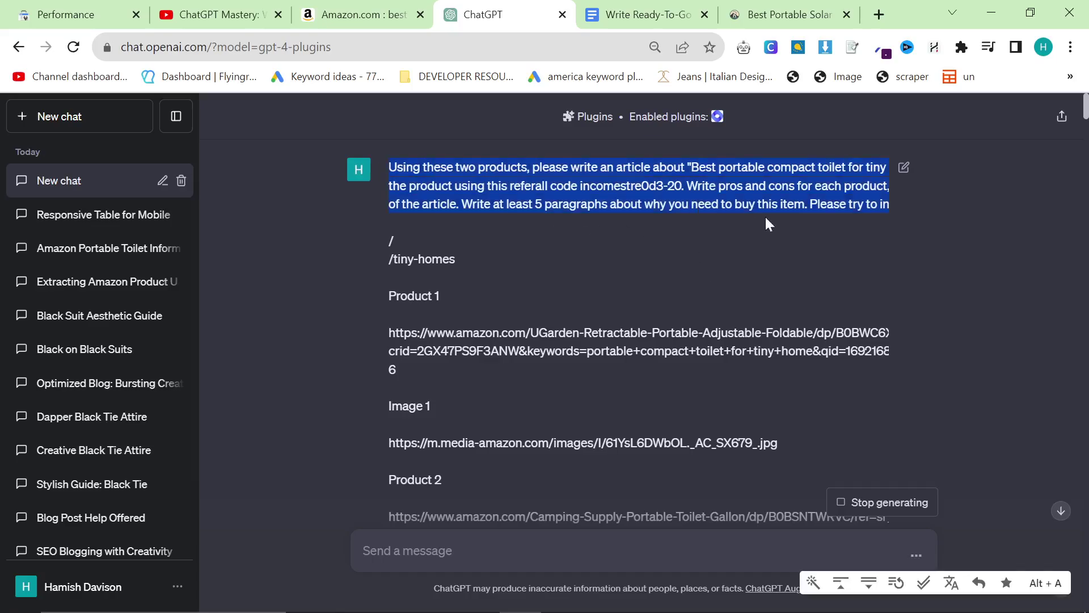
left_click(879, 228)
scroll(707, 286, "down", 4)
scroll(707, 286, "down", 5)
scroll(711, 287, "down", 5)
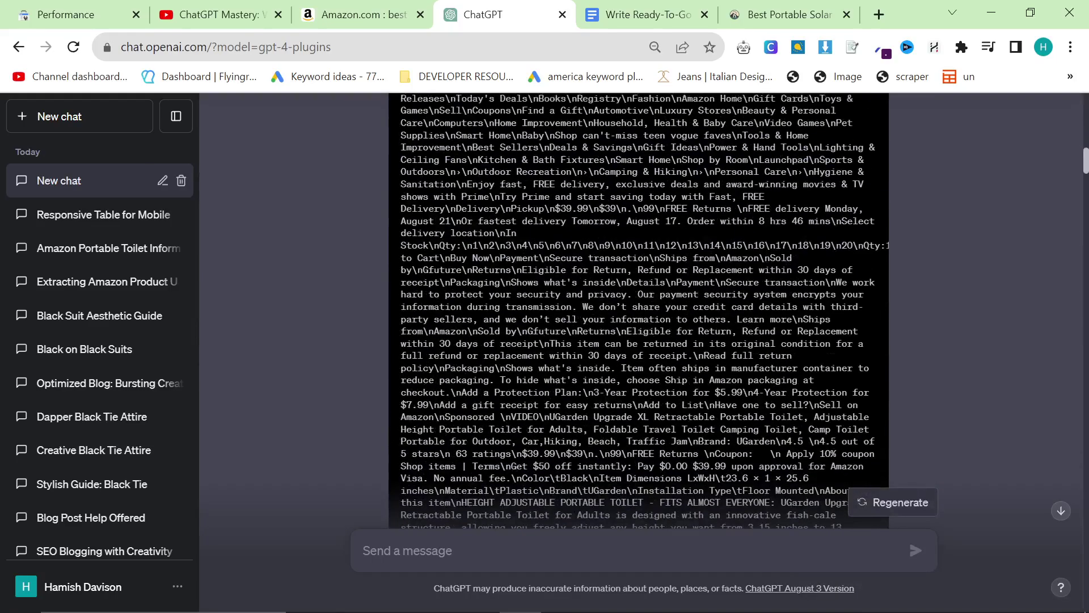
scroll(707, 287, "down", 4)
scroll(708, 286, "down", 4)
scroll(708, 285, "down", 4)
scroll(707, 287, "down", 4)
scroll(639, 311, "down", 4)
scroll(639, 311, "down", 4)
scroll(639, 310, "down", 5)
scroll(639, 311, "down", 4)
scroll(843, 466, "down", 6)
scroll(799, 431, "up", 3)
scroll(798, 431, "up", 4)
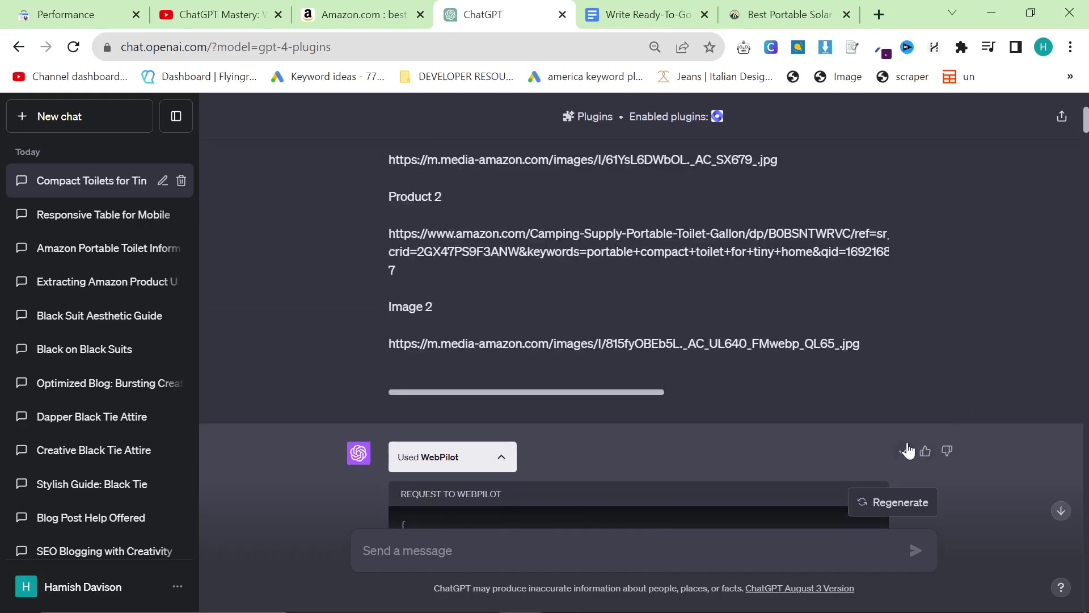
Paste the toilet article into markdowntohtml.com and select all of its raw HTML output.
left_click(879, 15)
type("mark")
key("Return")
key("ctrl+a")
key("ctrl+v")
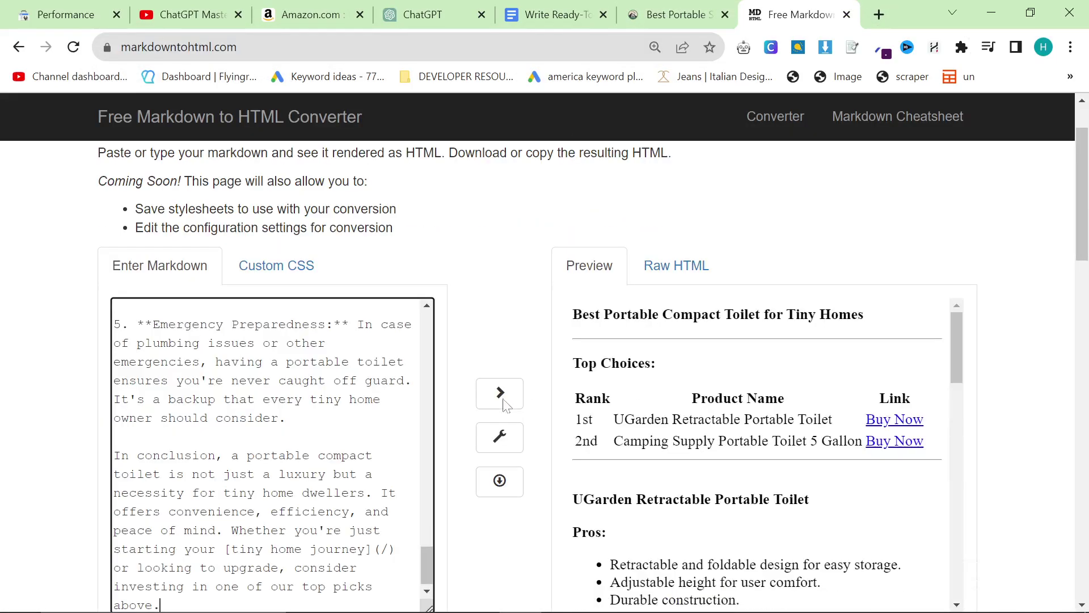
scroll(722, 454, "down", 1)
scroll(721, 447, "down", 3)
scroll(721, 447, "down", 3)
scroll(720, 443, "down", 3)
scroll(721, 443, "down", 5)
scroll(693, 196, "up", 5)
left_click(676, 265)
key("ctrl+a")
Go to tinyhomehub.io/wp-admin/ in a new tab and start a new post via Posts > Add New.
left_click(873, 16)
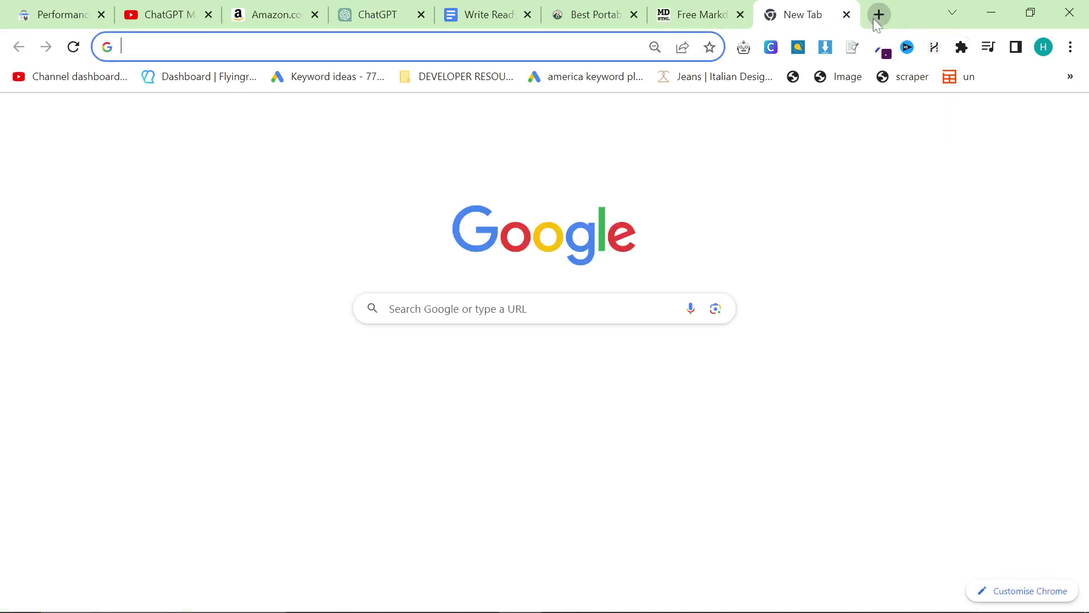
type("tinyhomehub.io/wp-admin/")
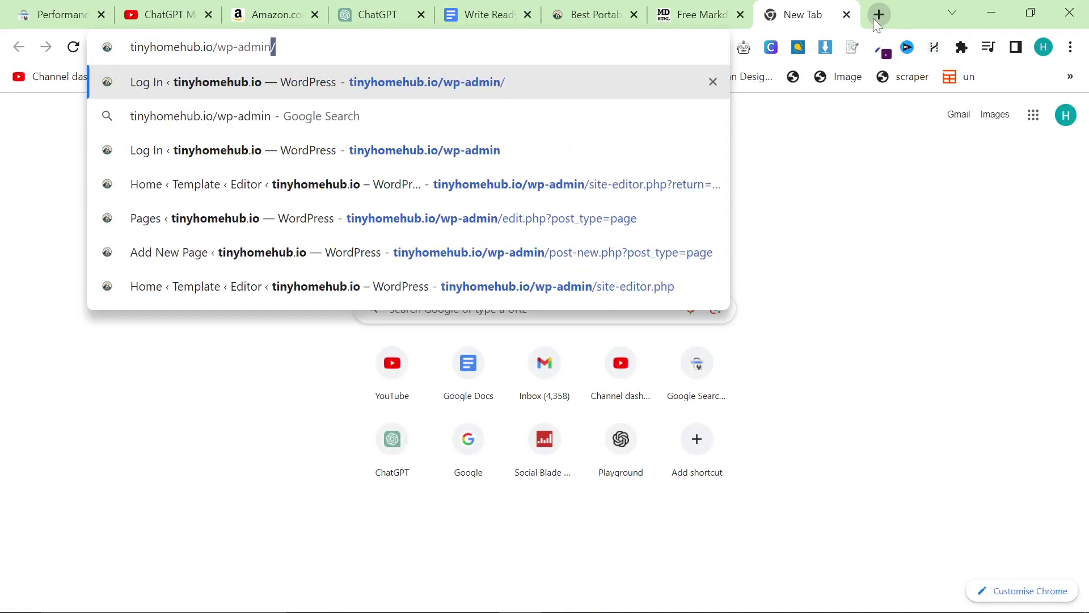
key("Return")
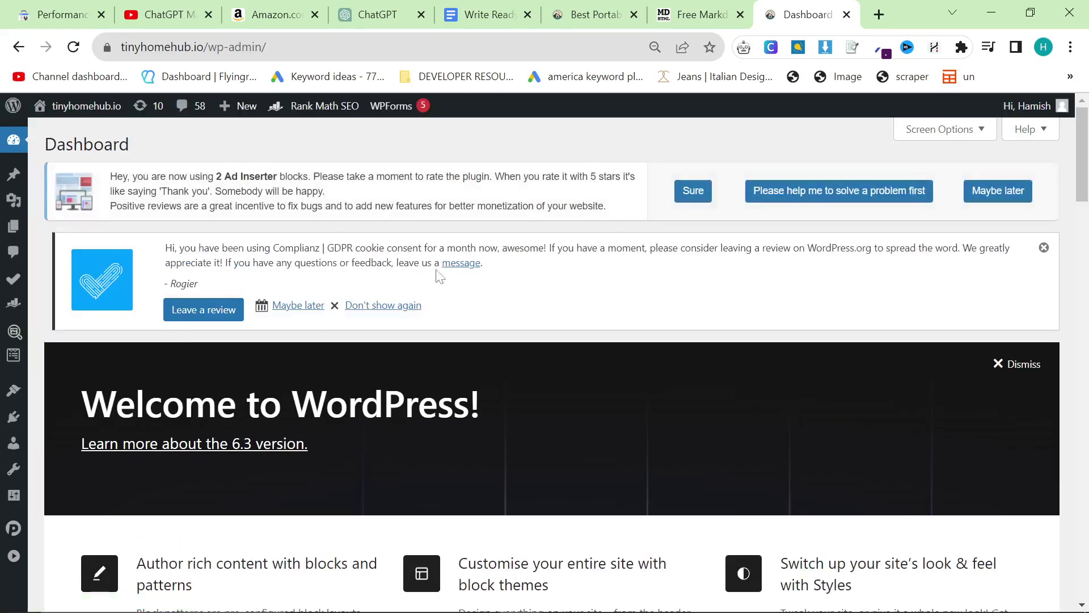
mouse_move(13, 174)
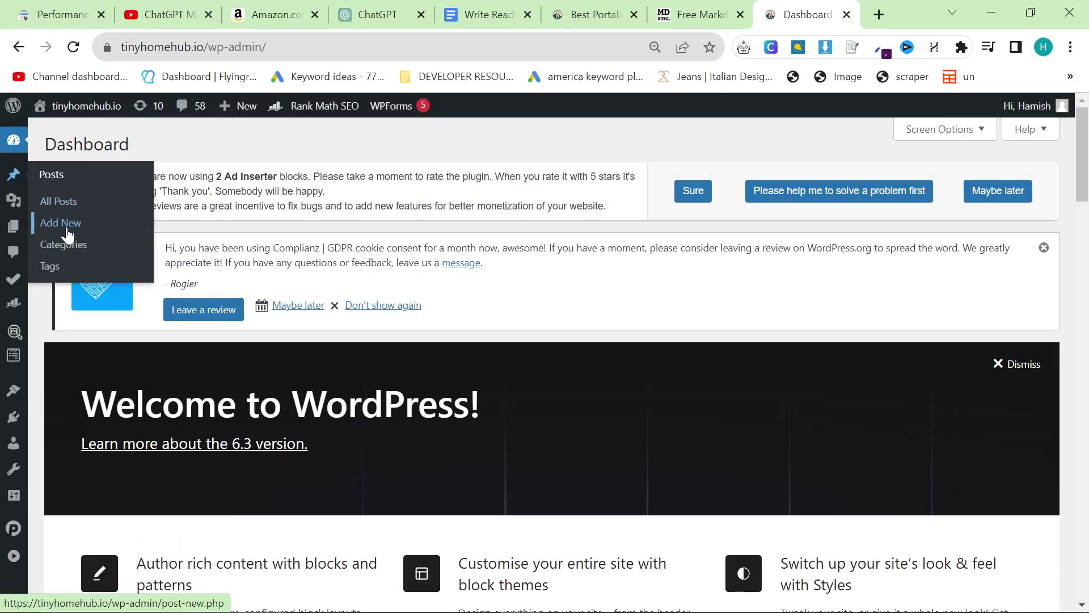
left_click(139, 255)
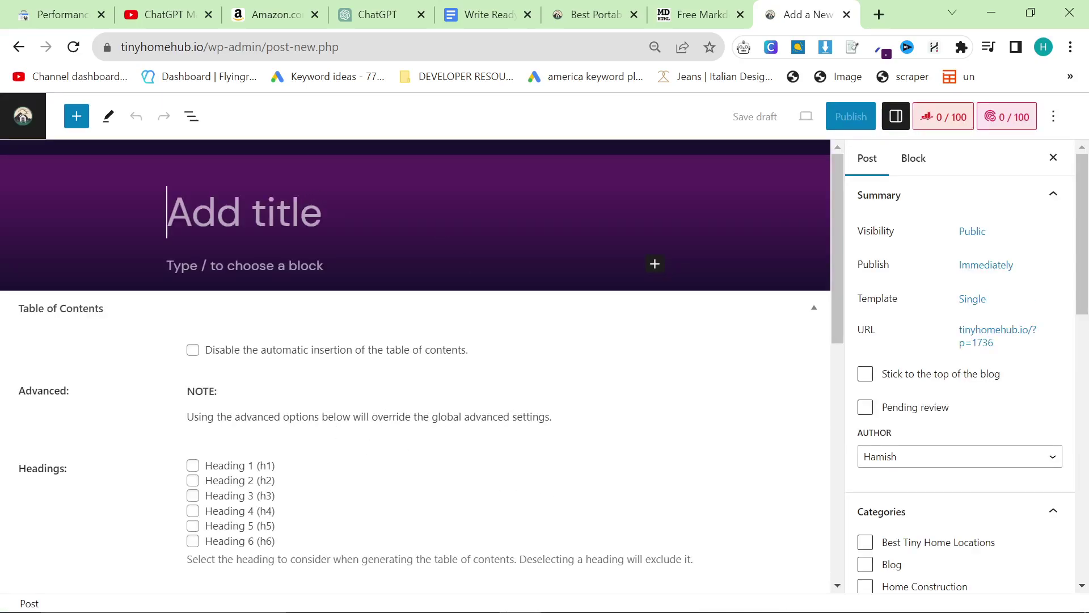
Paste the HTML article, then check the title, Top Choices, UGarden and Camping Supply sections, and Pros/Cons.
key("ctrl+v")
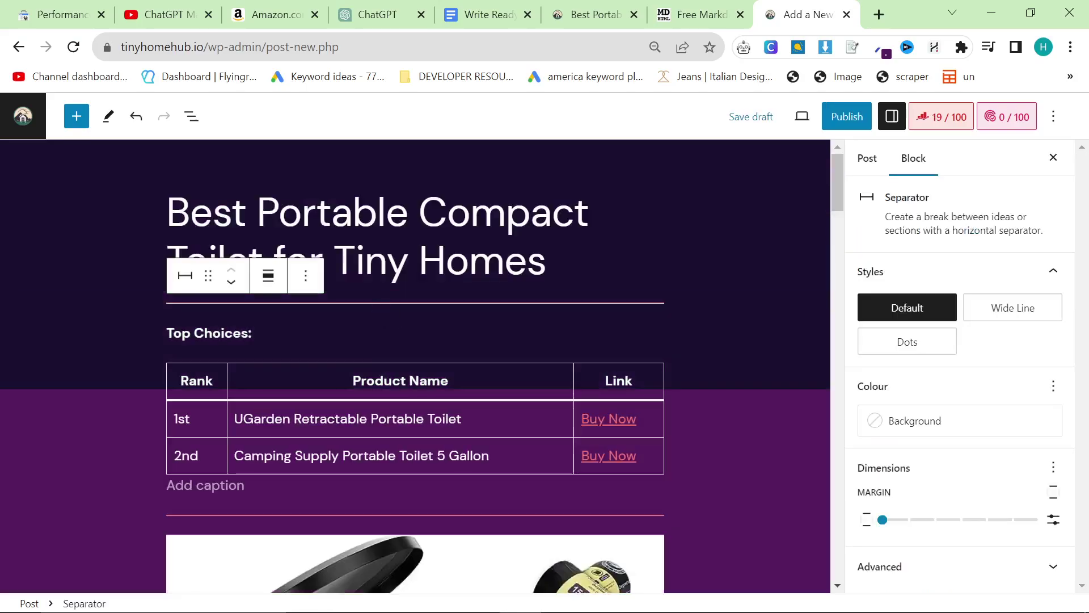
left_click(353, 209)
scroll(408, 357, "down", 3)
scroll(409, 358, "up", 2)
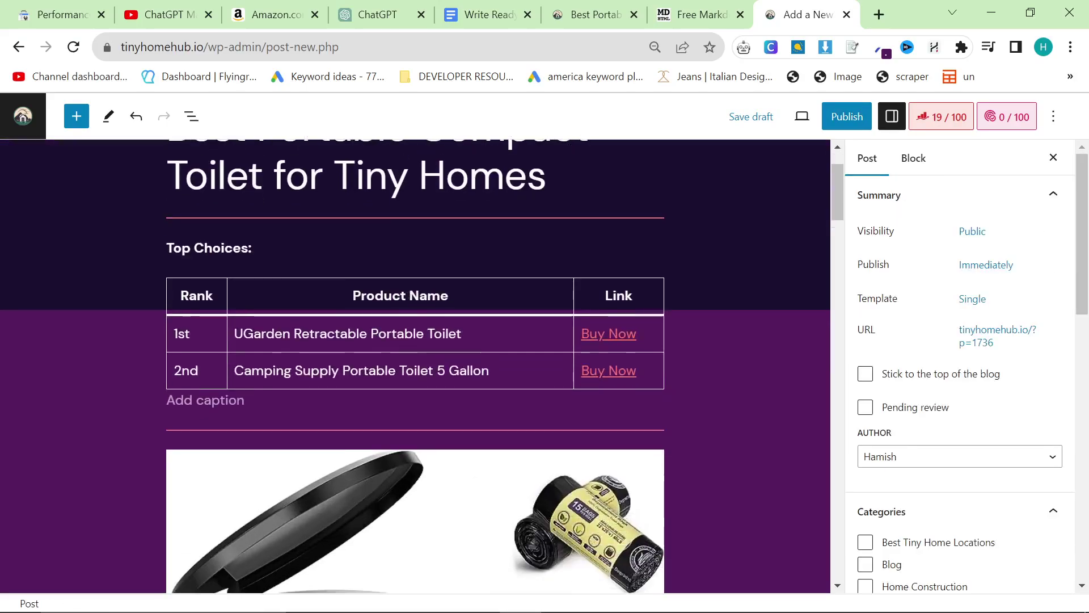
scroll(252, 328, "up", 1)
left_click(220, 333)
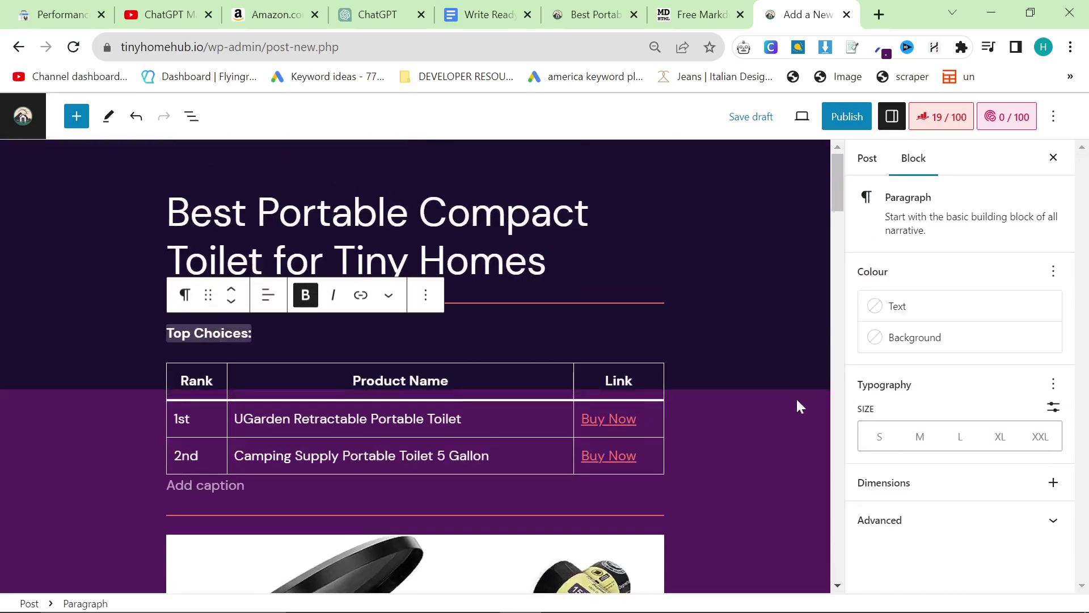
scroll(282, 369, "down", 2)
scroll(316, 389, "down", 2)
scroll(316, 388, "down", 3)
scroll(315, 389, "up", 1)
triple_click(280, 320)
scroll(285, 400, "down", 4)
scroll(273, 236, "up", 3)
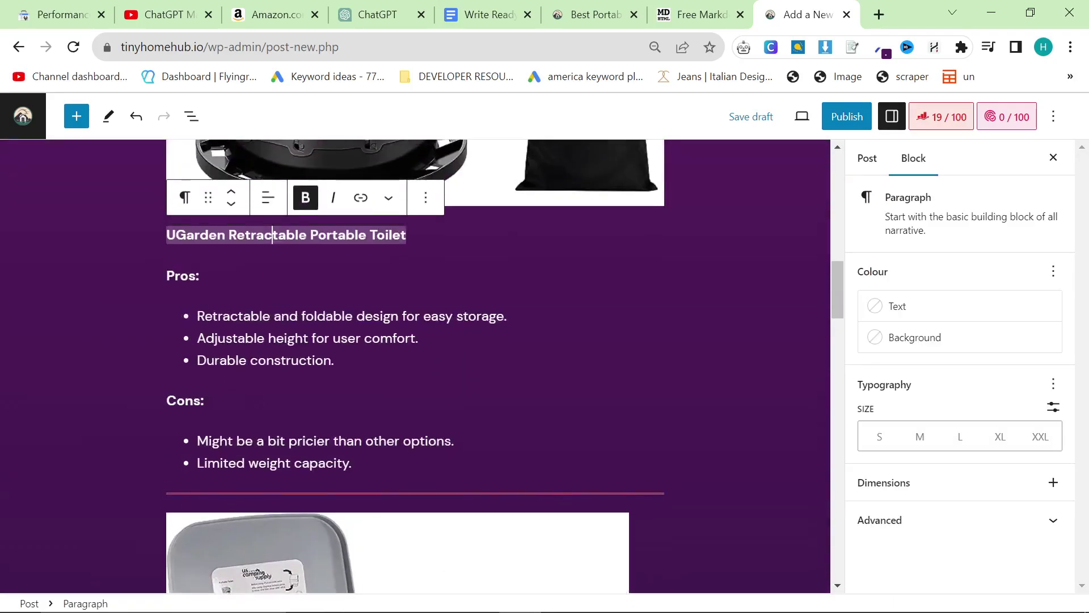
triple_click(181, 274)
triple_click(185, 400)
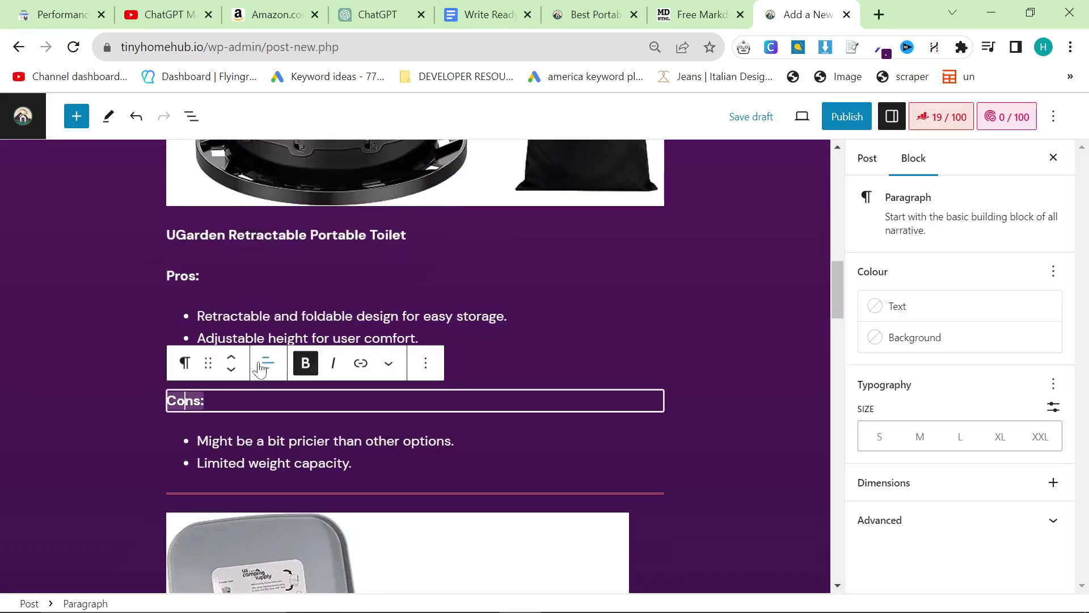
scroll(254, 366, "down", 5)
scroll(254, 365, "down", 4)
scroll(251, 293, "up", 2)
triple_click(248, 265)
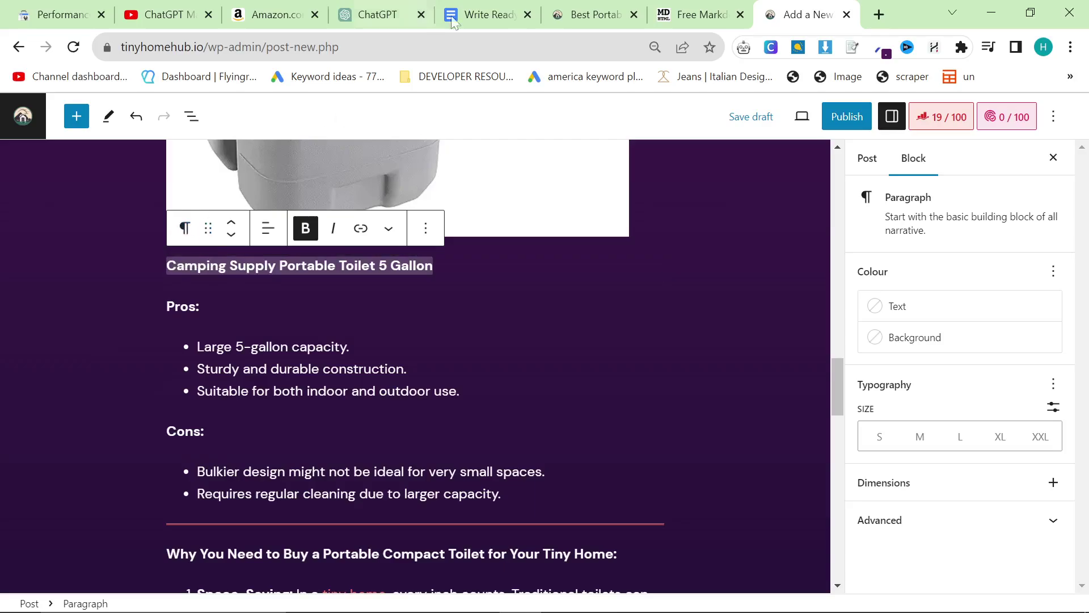
left_click(379, 15)
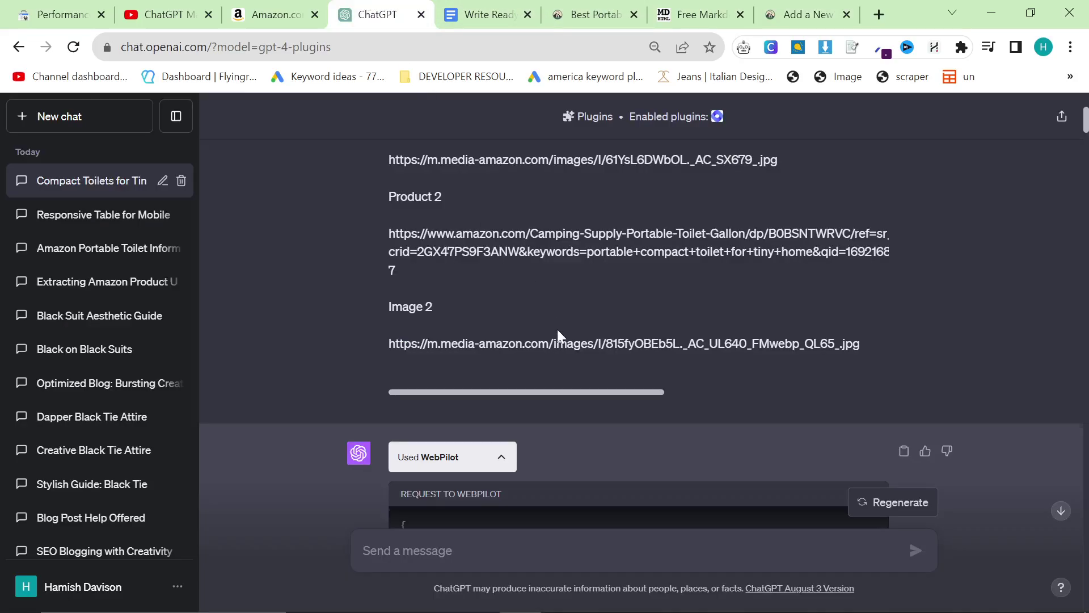
scroll(557, 329, "up", 3)
left_click_drag(389, 168, 782, 206)
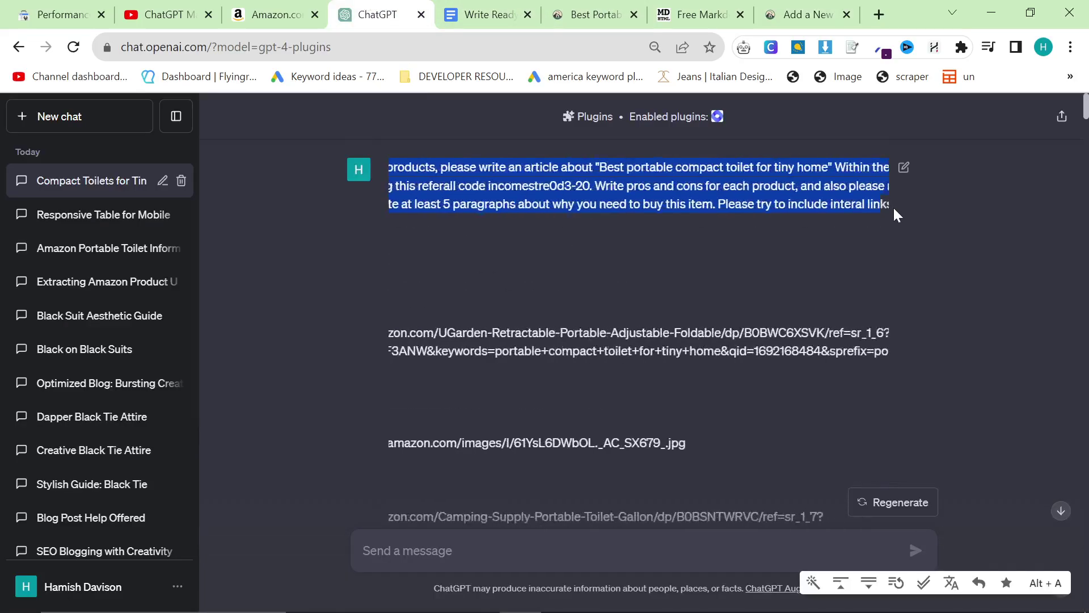
left_click(814, 224)
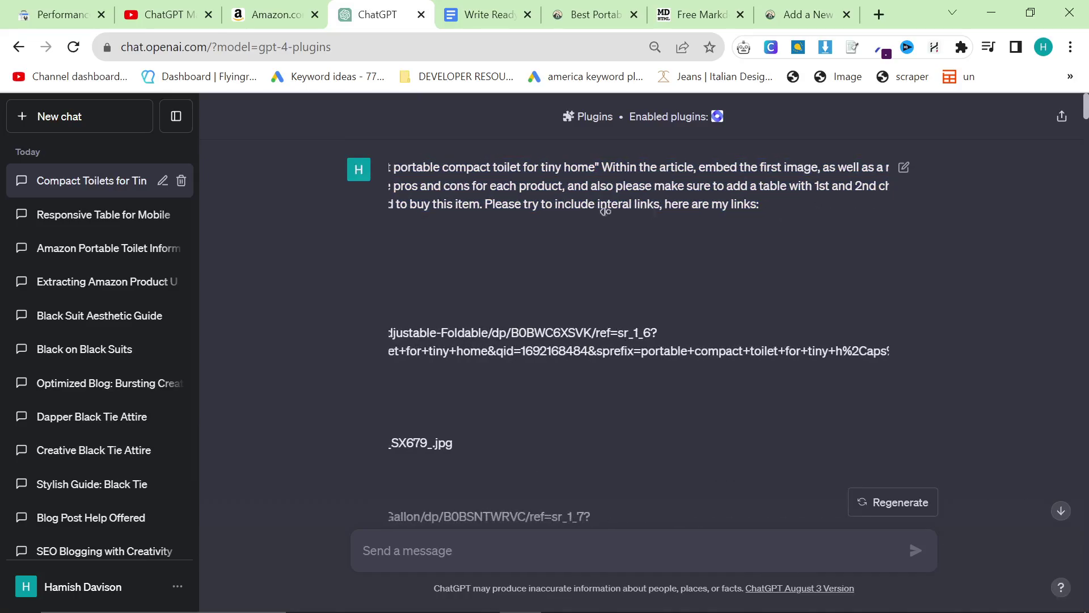
scroll(555, 232, "down", 1)
scroll(554, 231, "up", 1)
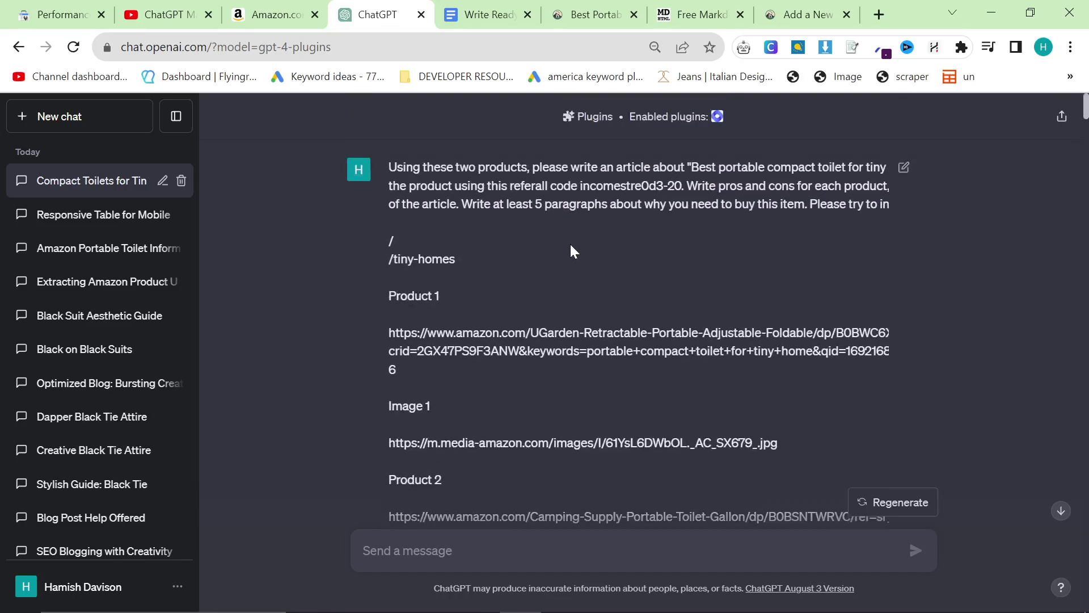
scroll(569, 242, "down", 3)
scroll(554, 340, "down", 4)
scroll(560, 336, "up", 2)
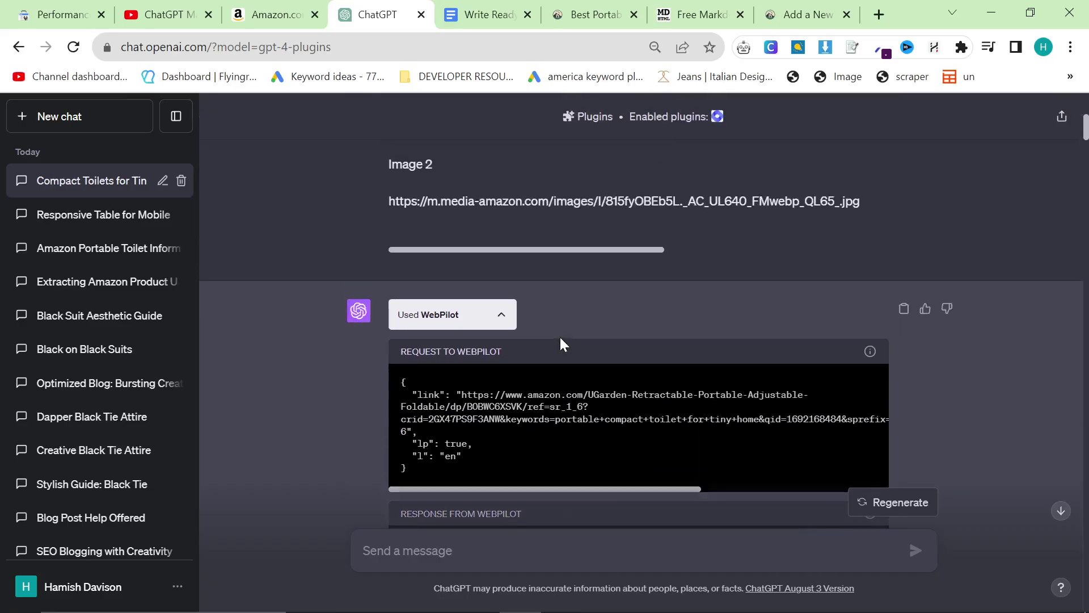
scroll(560, 336, "up", 2)
scroll(561, 337, "up", 3)
scroll(561, 335, "down", 10)
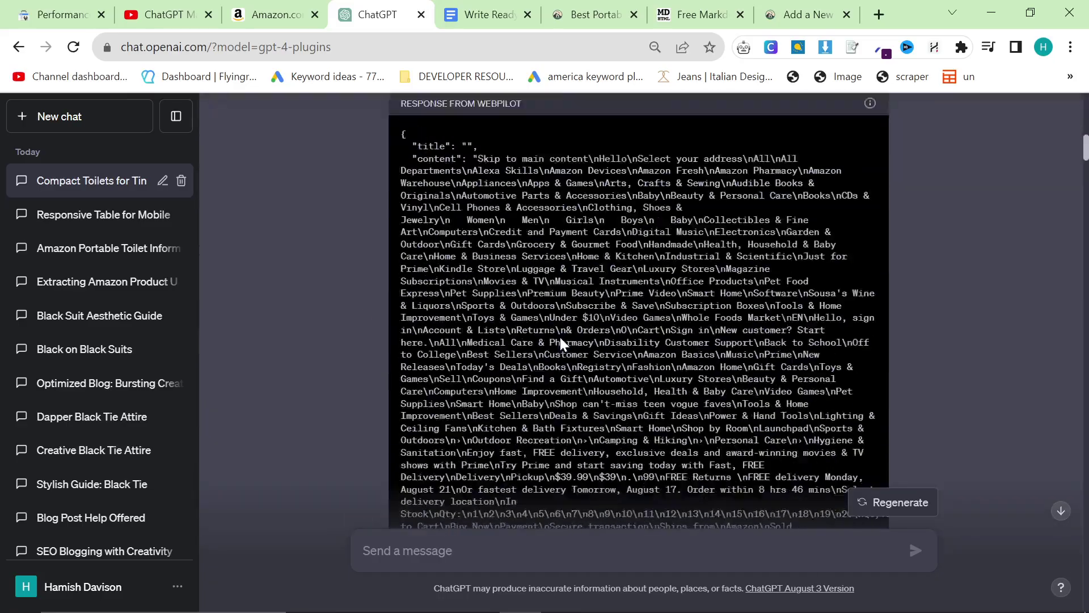
scroll(561, 336, "down", 5)
scroll(561, 336, "down", 5)
scroll(561, 336, "down", 5)
scroll(560, 336, "down", 5)
scroll(631, 391, "down", 5)
scroll(632, 391, "down", 5)
scroll(631, 391, "down", 5)
scroll(631, 391, "down", 5)
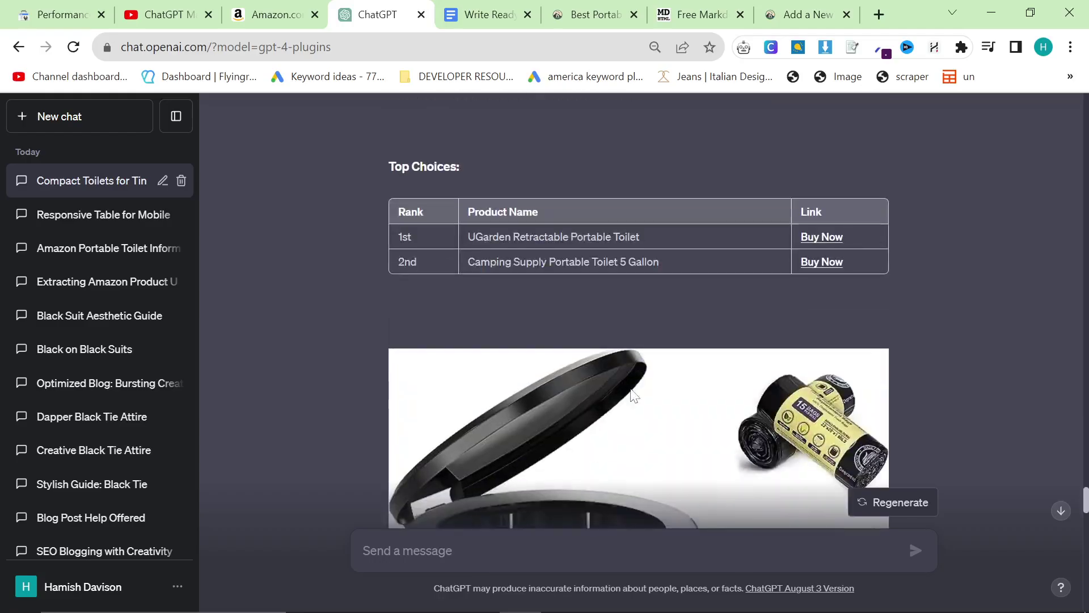
scroll(632, 393, "down", 5)
scroll(632, 393, "up", 5)
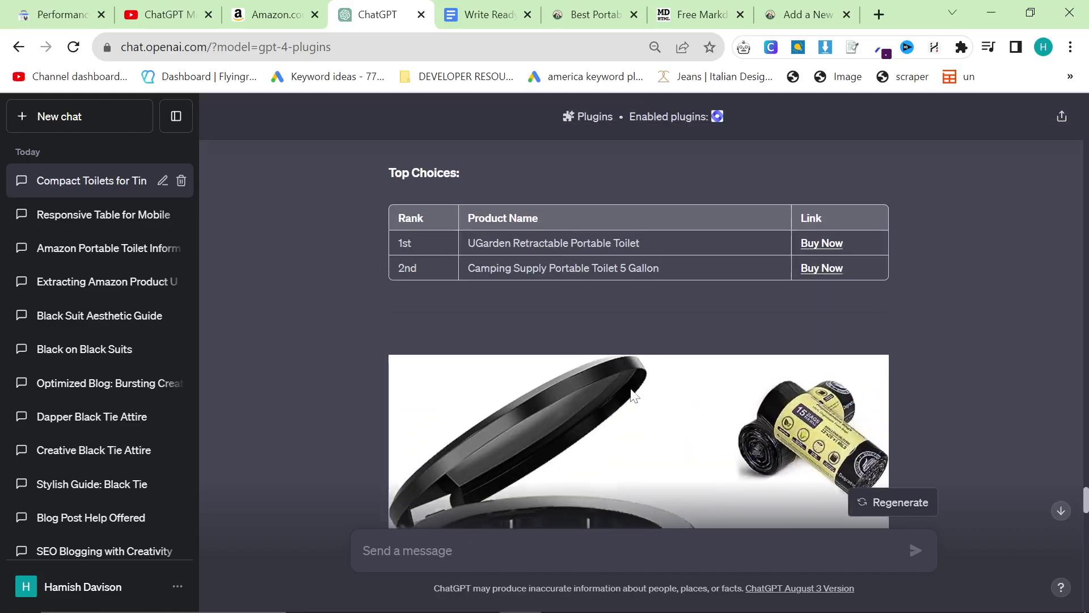
scroll(632, 394, "up", 1)
scroll(630, 394, "down", 4)
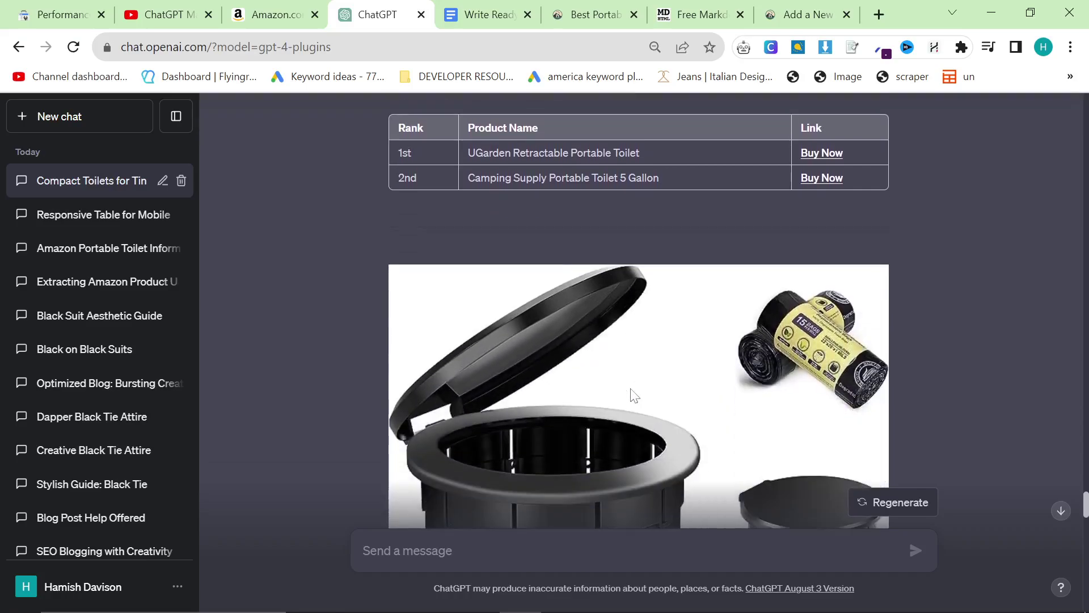
scroll(631, 395, "down", 1)
scroll(630, 395, "down", 2)
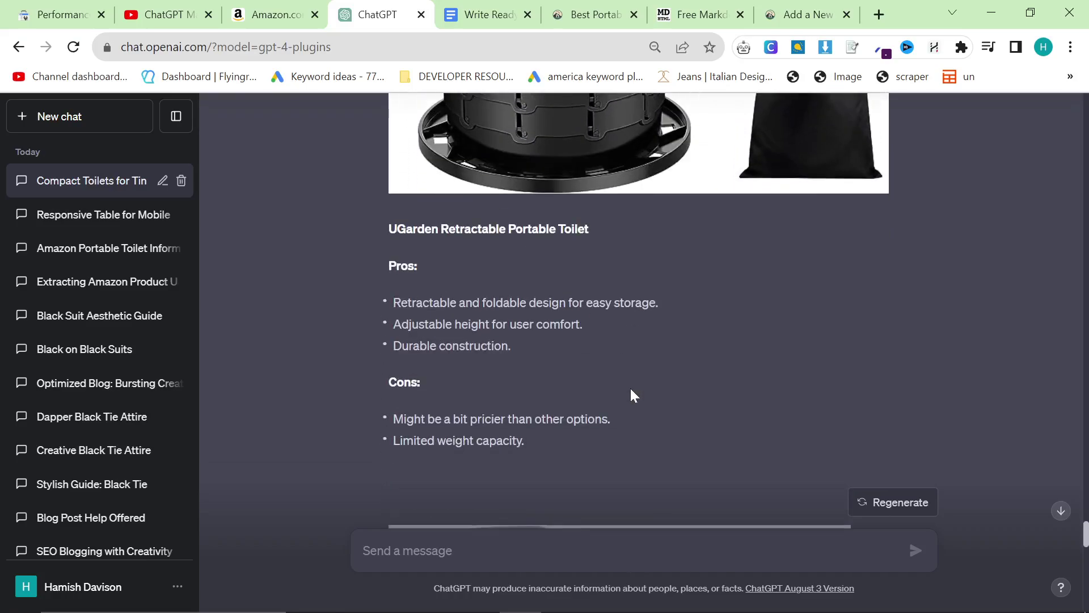
scroll(631, 395, "down", 2)
scroll(630, 395, "down", 1)
scroll(594, 472, "down", 2)
scroll(591, 463, "down", 5)
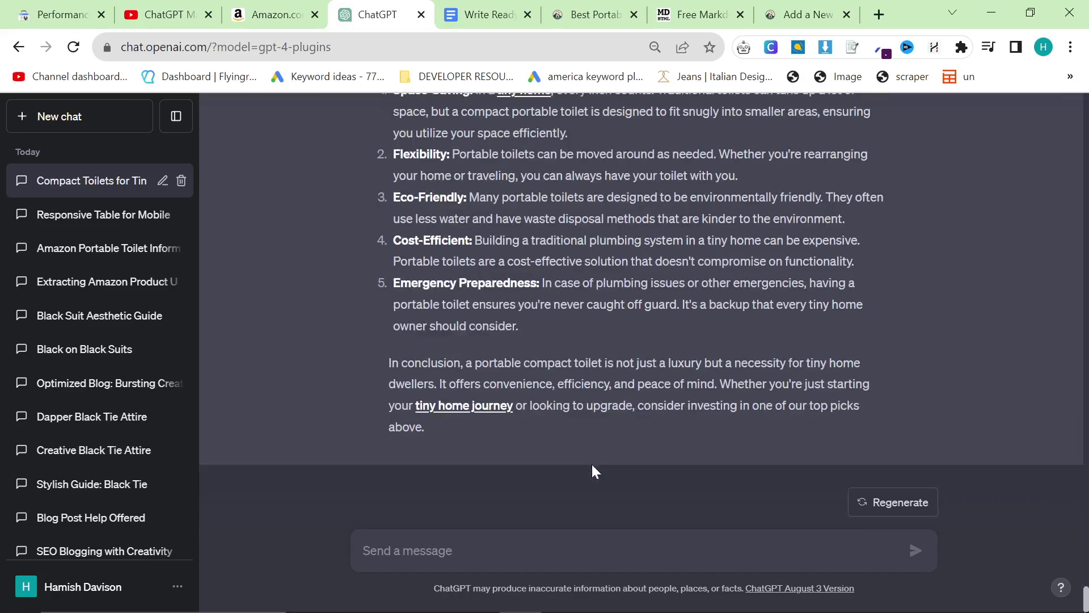
scroll(465, 412, "up", 3)
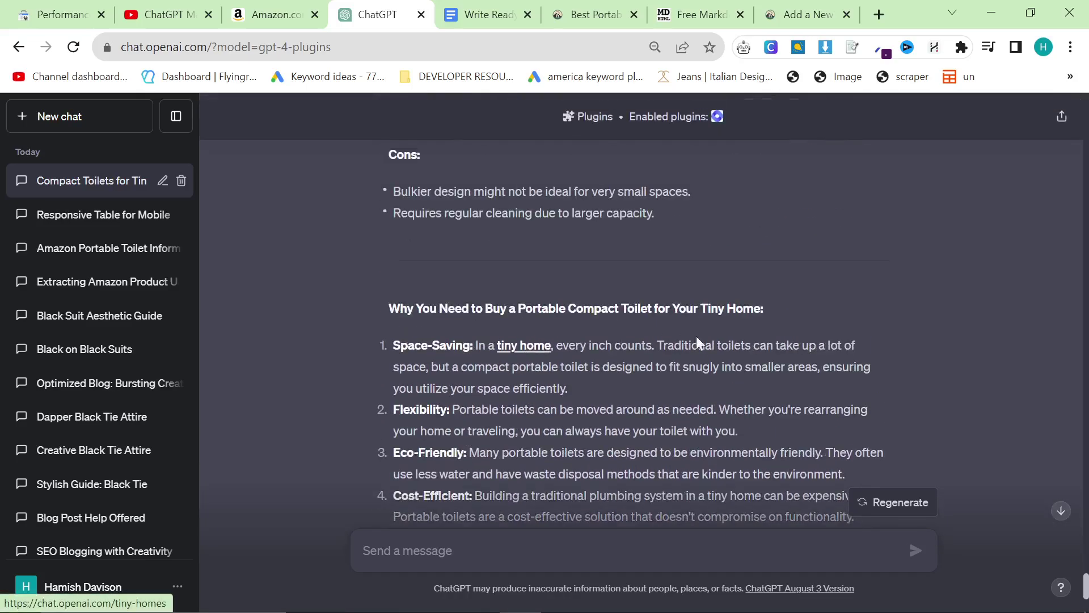
scroll(694, 362, "up", 3)
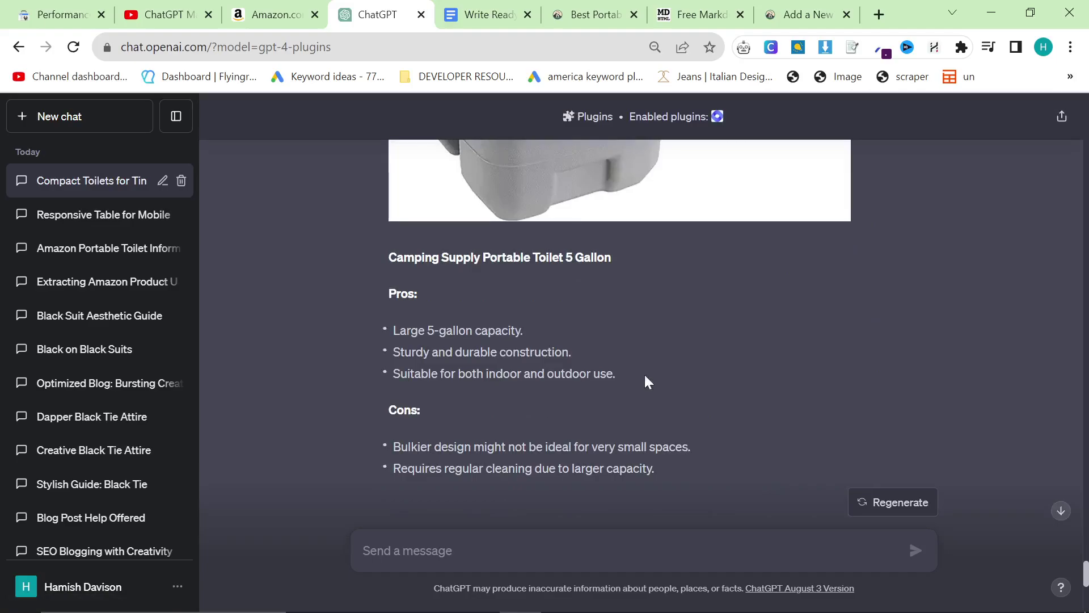
scroll(644, 334, "up", 10)
scroll(638, 310, "down", 3)
scroll(638, 311, "down", 1)
scroll(638, 311, "down", 4)
scroll(639, 310, "down", 5)
scroll(671, 431, "down", 5)
scroll(672, 431, "down", 4)
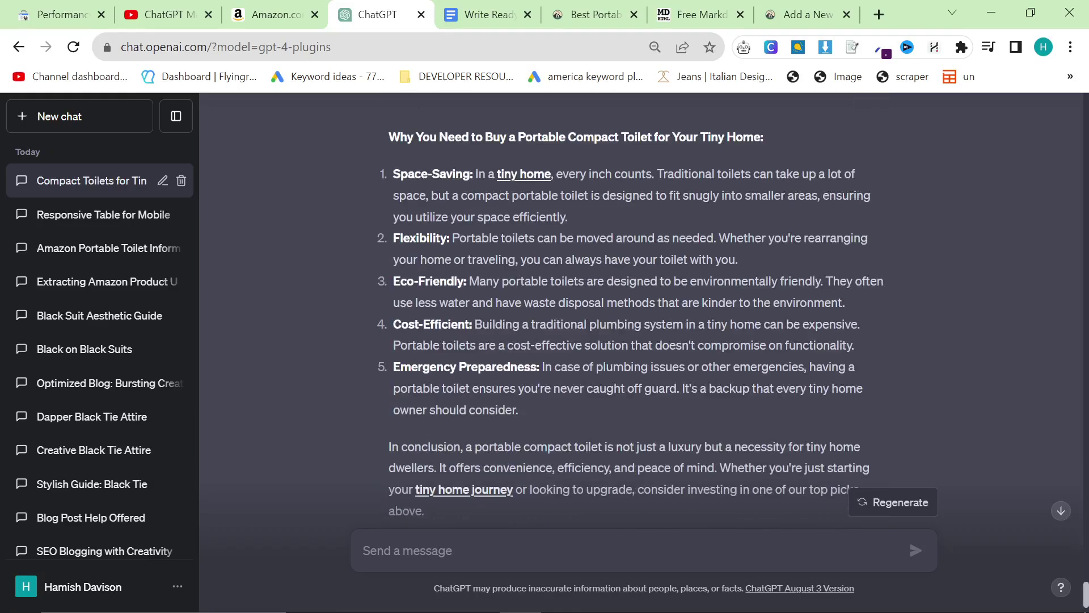
scroll(671, 432, "down", 1)
scroll(596, 374, "up", 8)
scroll(627, 383, "up", 4)
scroll(627, 384, "up", 4)
scroll(627, 383, "up", 4)
scroll(627, 388, "down", 1)
scroll(628, 384, "down", 3)
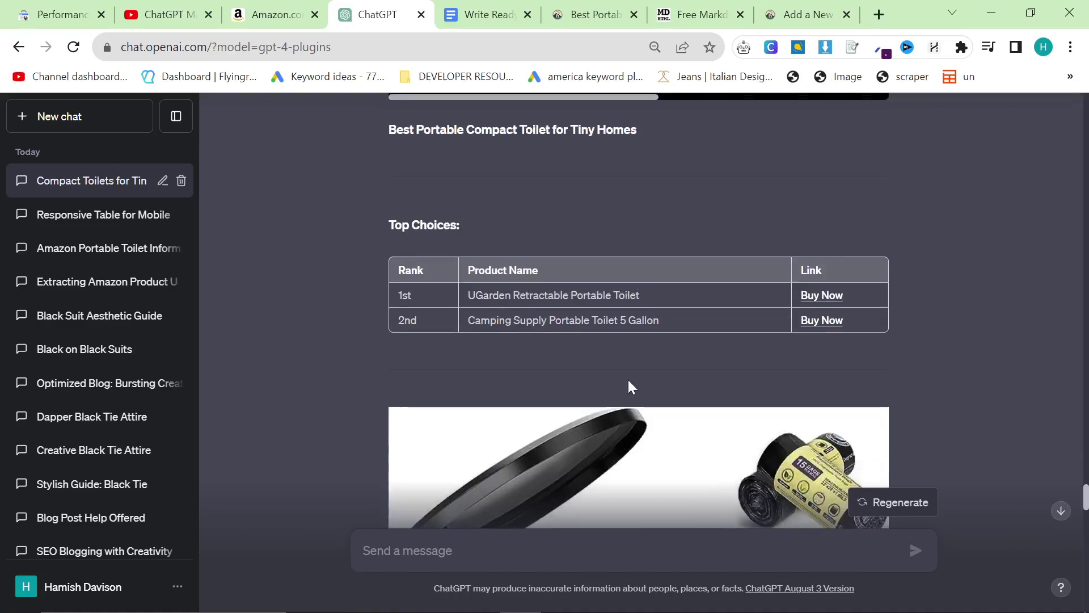